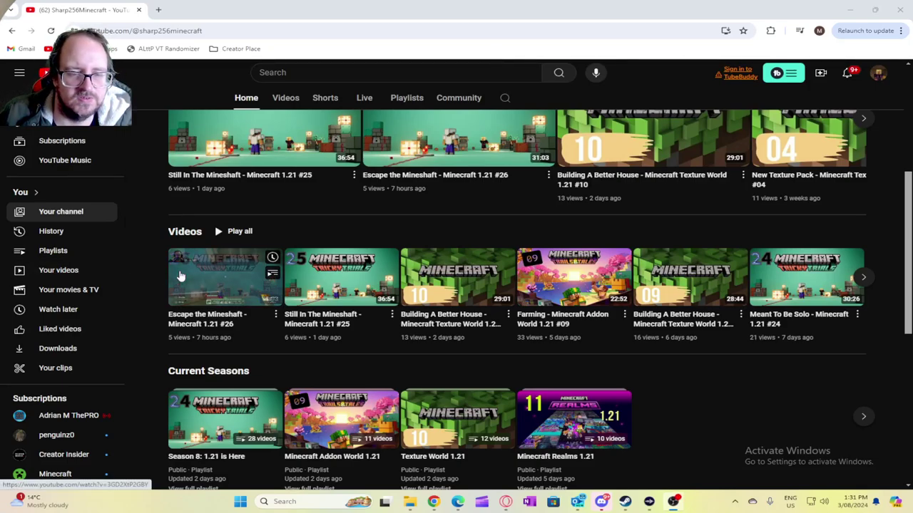
# Scroll through the Sharp256Minecraft channel home page shelves
pyautogui.scroll(5, 381, 266)
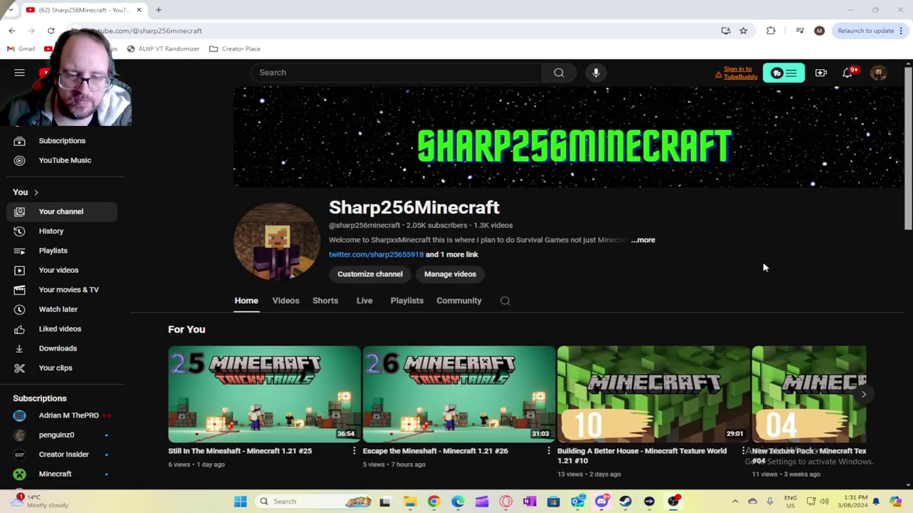
pyautogui.scroll(-1, 731, 268)
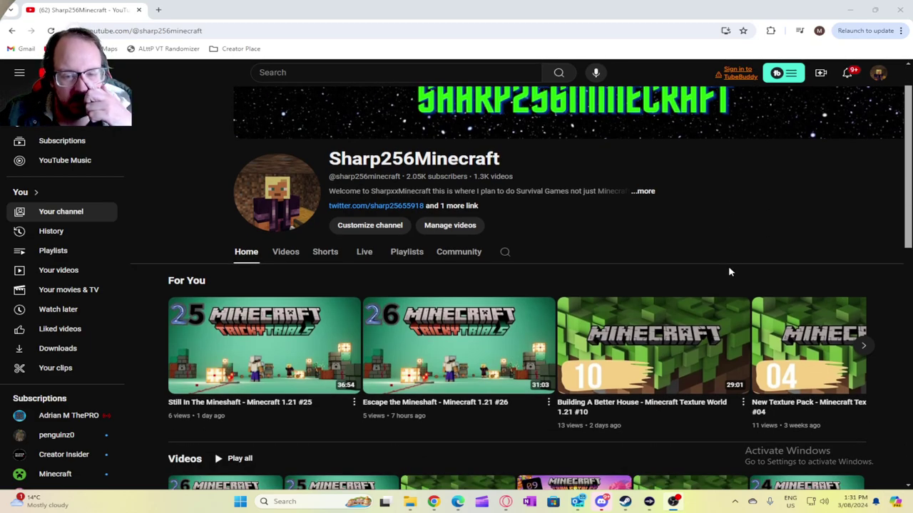
pyautogui.scroll(-2, 728, 272)
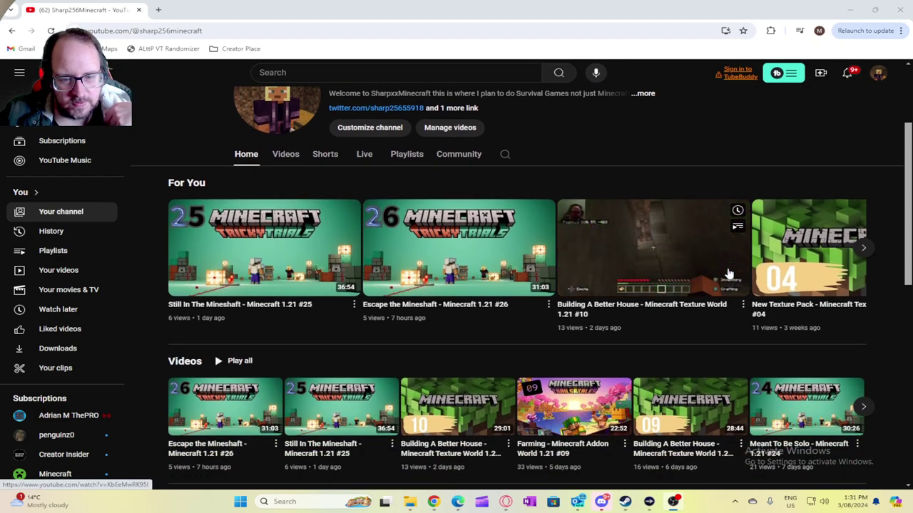
pyautogui.scroll(-1, 728, 273)
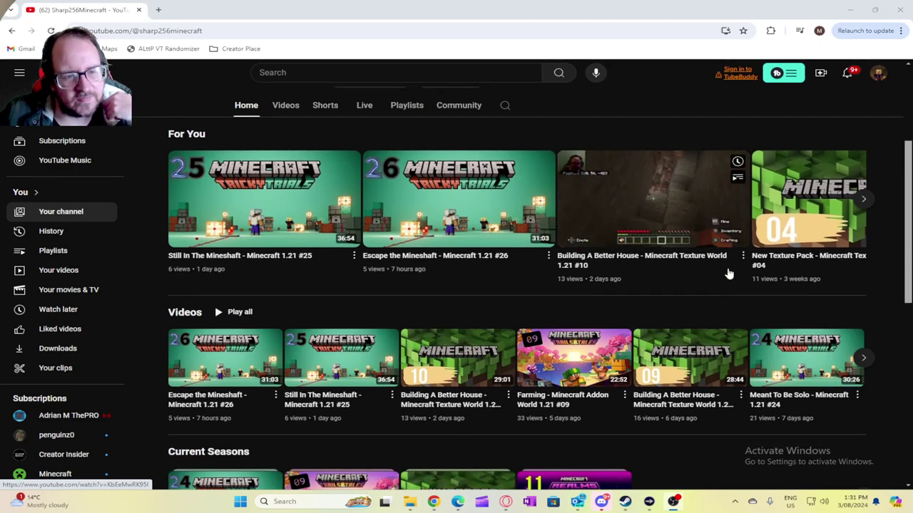
pyautogui.scroll(2, 578, 285)
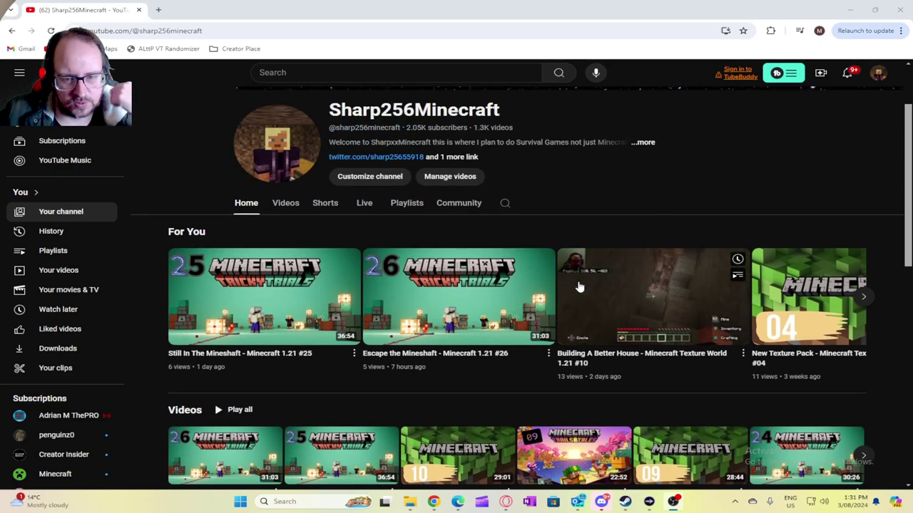
pyautogui.scroll(-1, 579, 285)
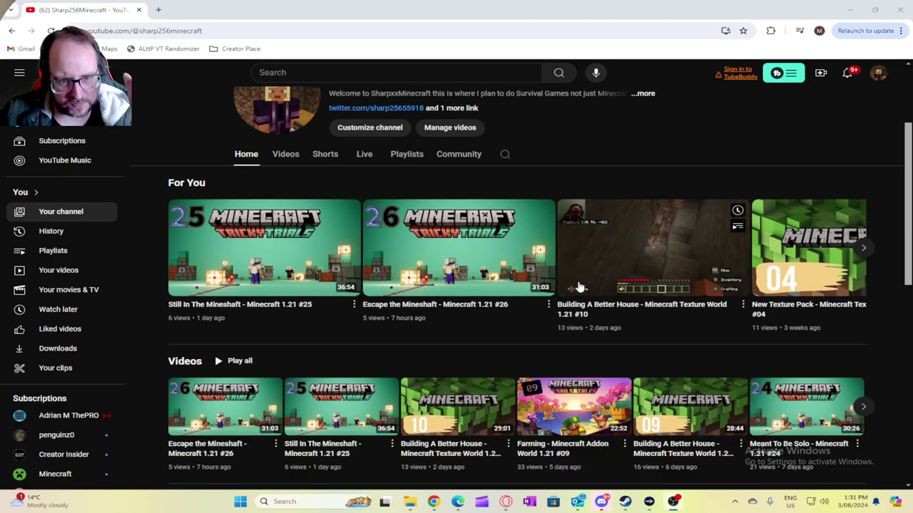
pyautogui.scroll(-1, 578, 286)
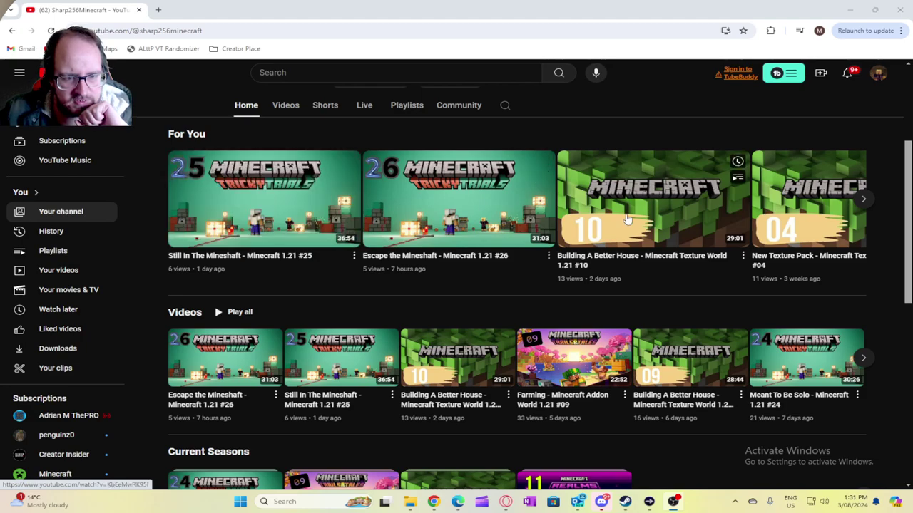
pyautogui.scroll(-1, 627, 240)
pyautogui.scroll(-1, 627, 239)
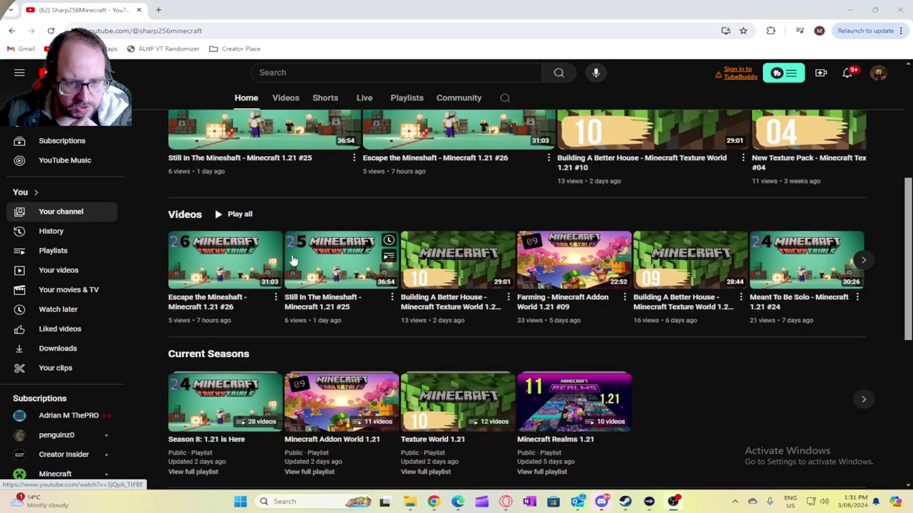
pyautogui.moveTo(573, 356)
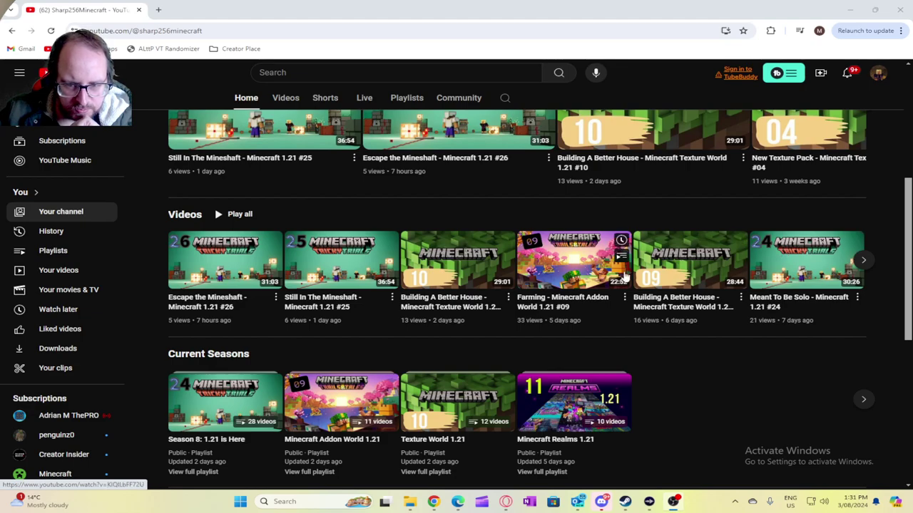
# Advance the Videos shelf, scroll down to Shorts, then minimize the browser to the desktop
pyautogui.click(867, 263)
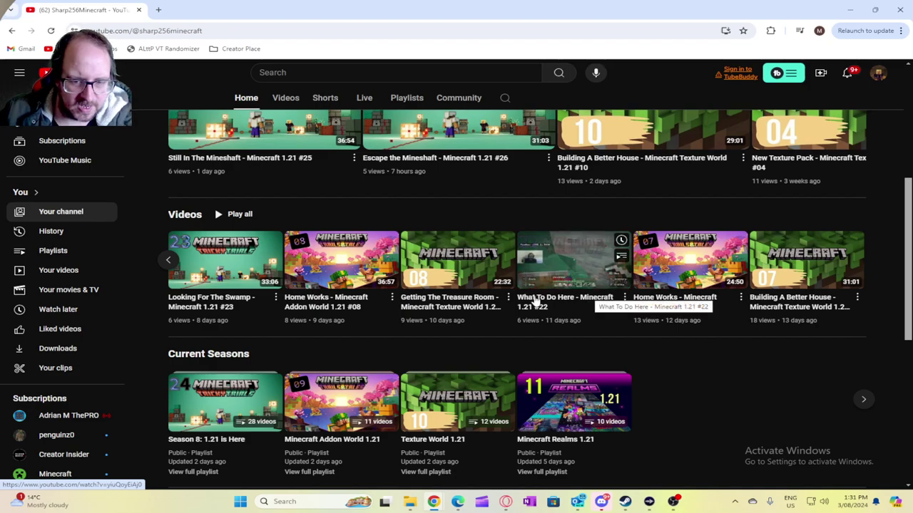
pyautogui.scroll(-2, 404, 305)
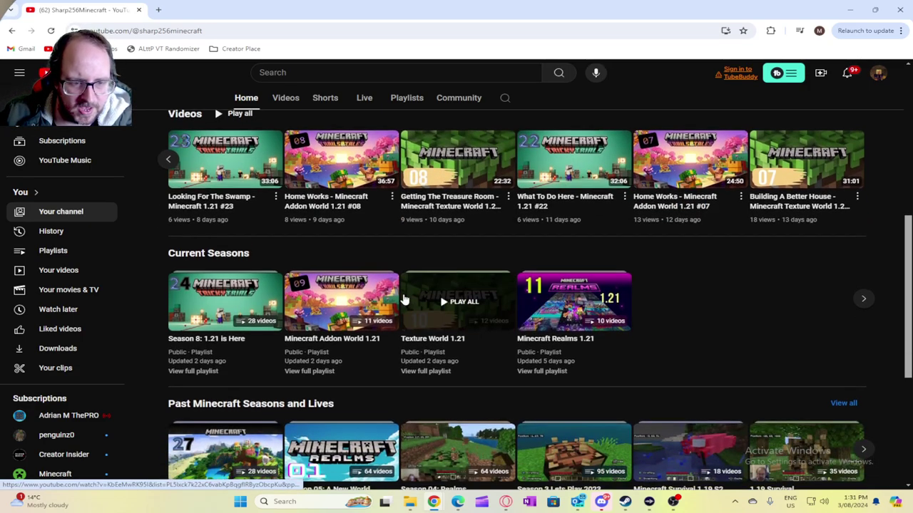
pyautogui.scroll(-1, 371, 296)
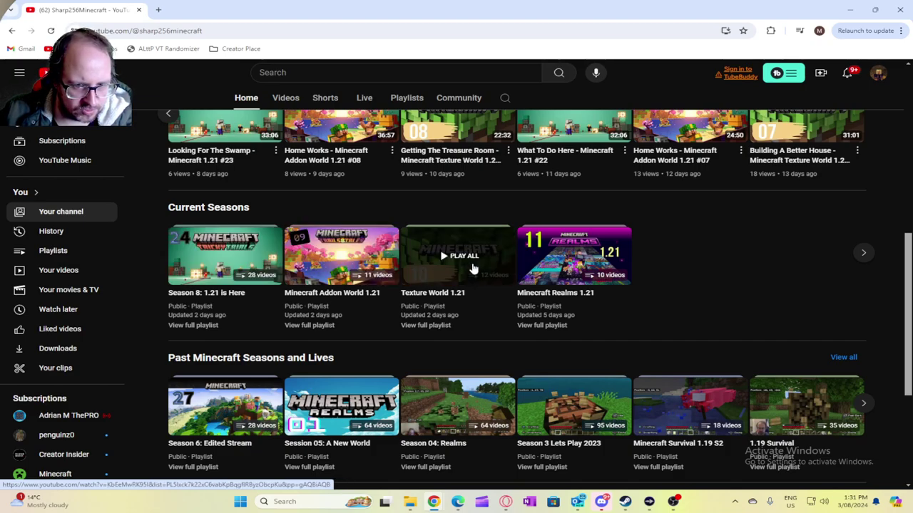
pyautogui.scroll(-1, 456, 265)
pyautogui.scroll(-1, 473, 268)
pyautogui.scroll(-1, 473, 270)
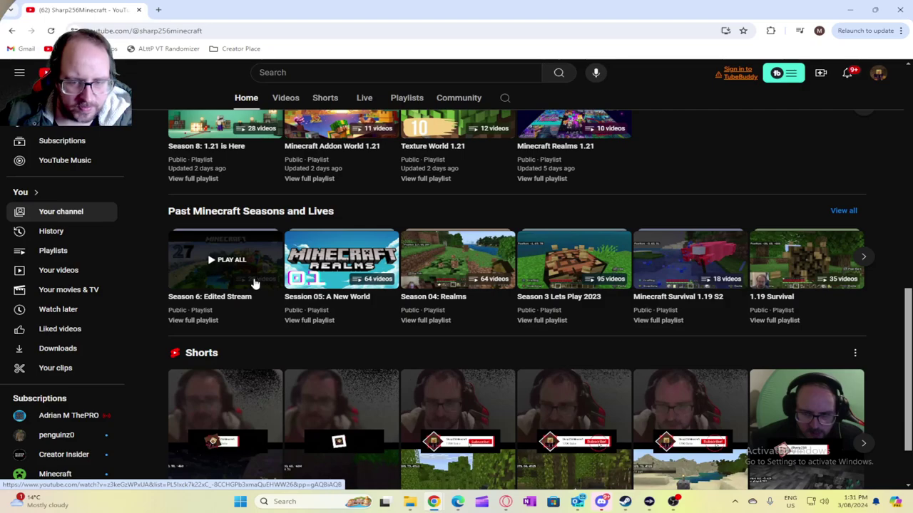
pyautogui.scroll(-1, 775, 270)
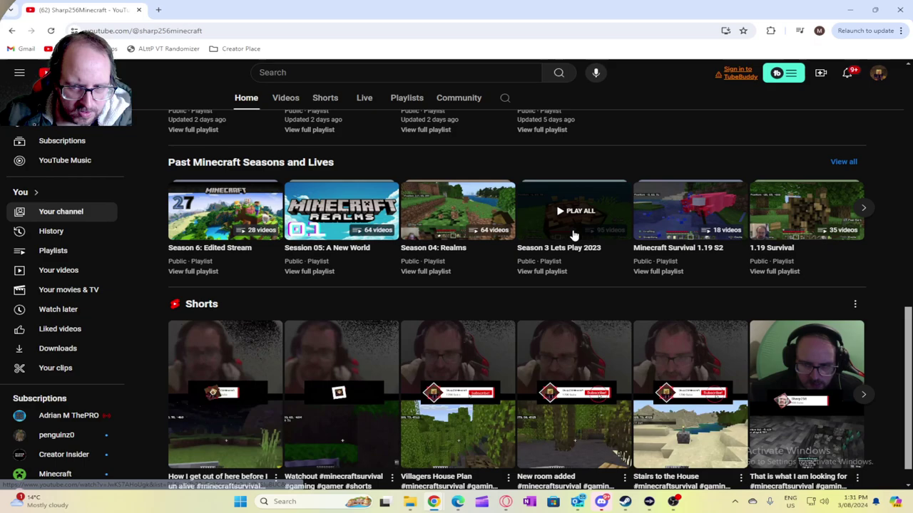
pyautogui.scroll(-1, 592, 282)
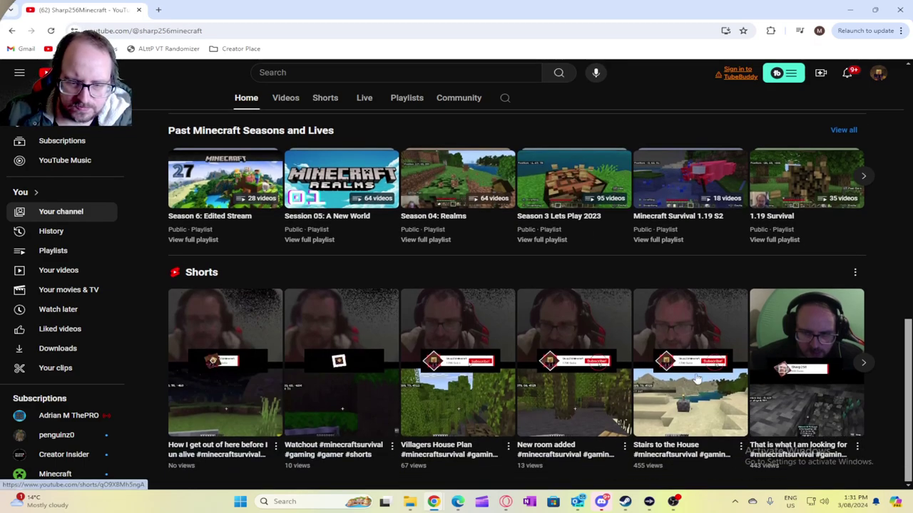
pyautogui.scroll(2, 343, 371)
pyautogui.scroll(3, 347, 366)
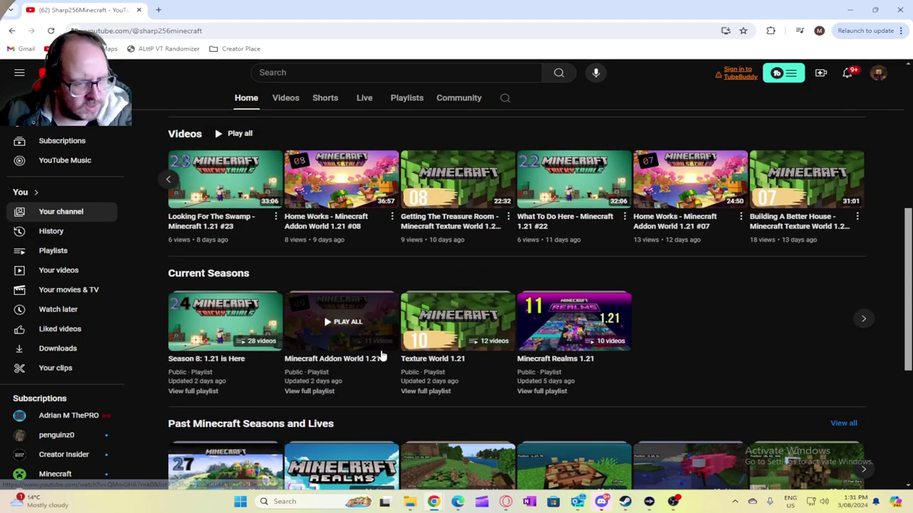
pyautogui.moveTo(689, 179)
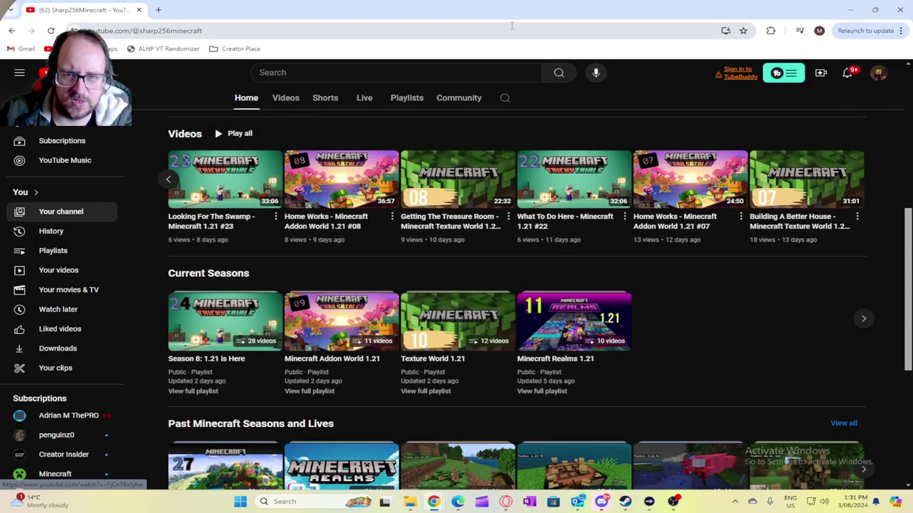
pyautogui.press('super+d')
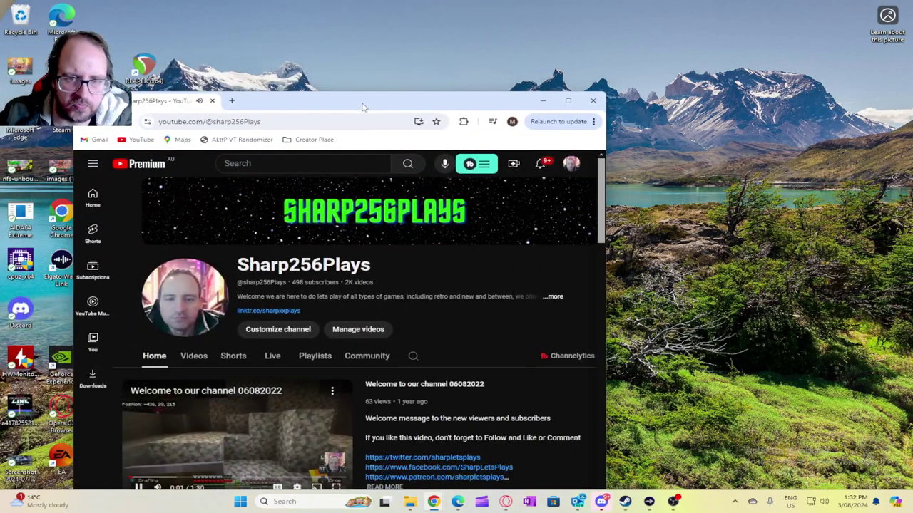
# Restore and maximize the browser window showing the Sharp256Plays channel
pyautogui.press('super+Up')
pyautogui.click(312, 369)
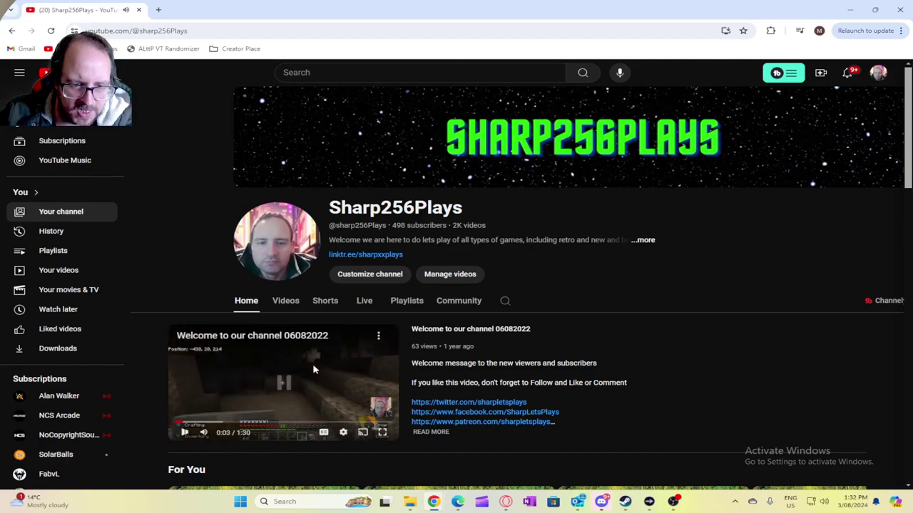
pyautogui.scroll(-1, 371, 307)
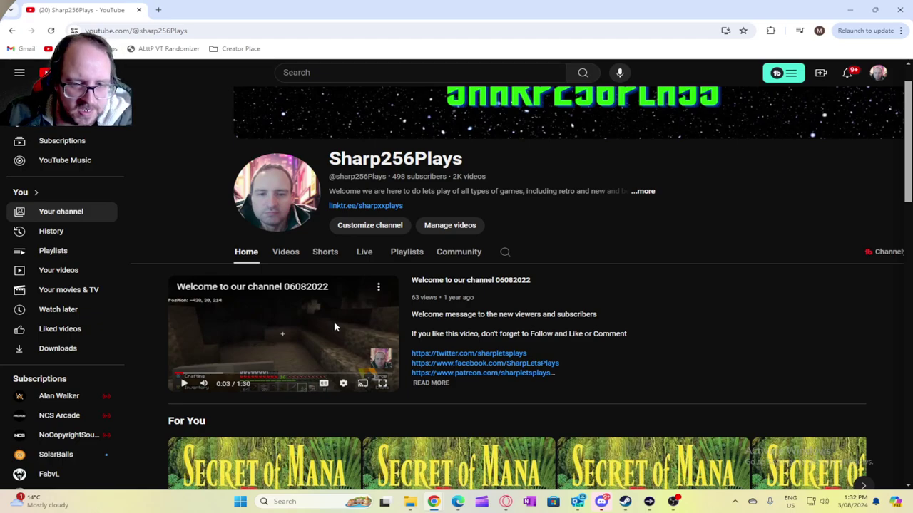
pyautogui.scroll(-1, 335, 327)
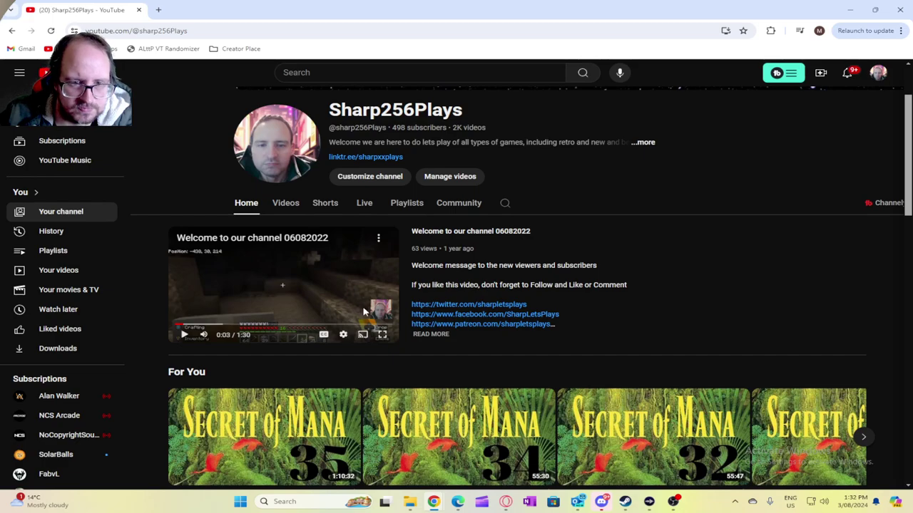
pyautogui.scroll(-1, 366, 311)
pyautogui.scroll(-1, 365, 312)
pyautogui.scroll(2, 366, 311)
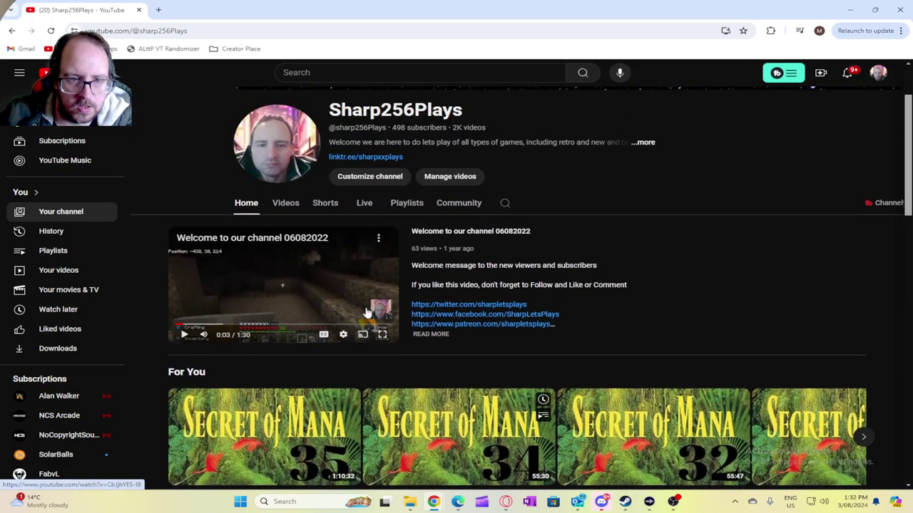
pyautogui.scroll(1, 366, 312)
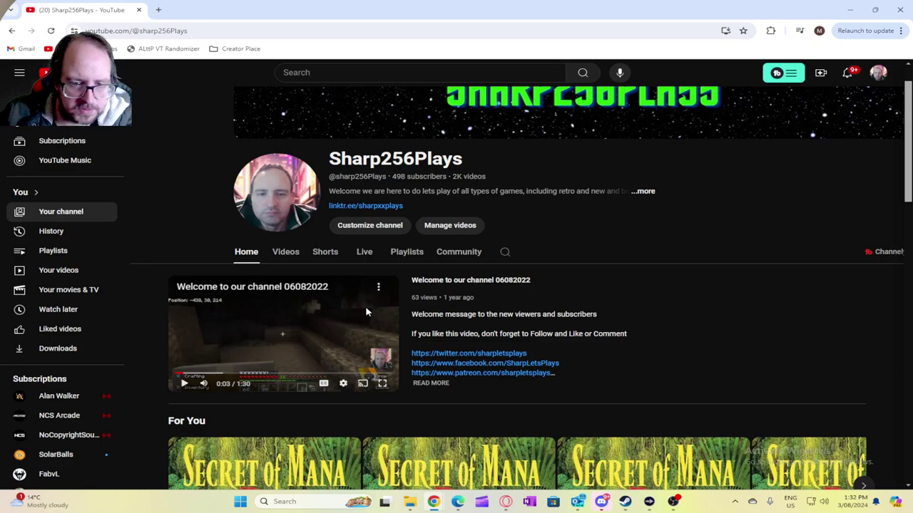
pyautogui.scroll(-1, 366, 311)
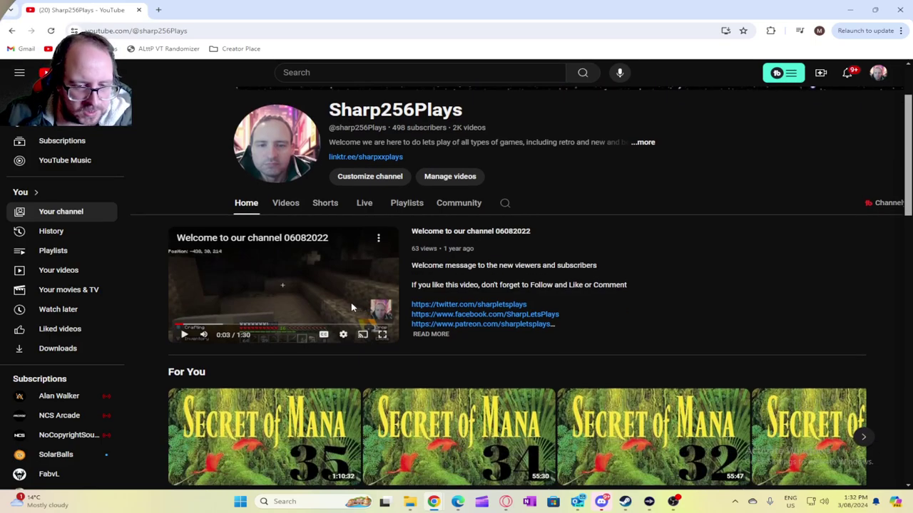
pyautogui.scroll(-1, 351, 307)
pyautogui.scroll(-1, 352, 307)
pyautogui.scroll(-1, 352, 308)
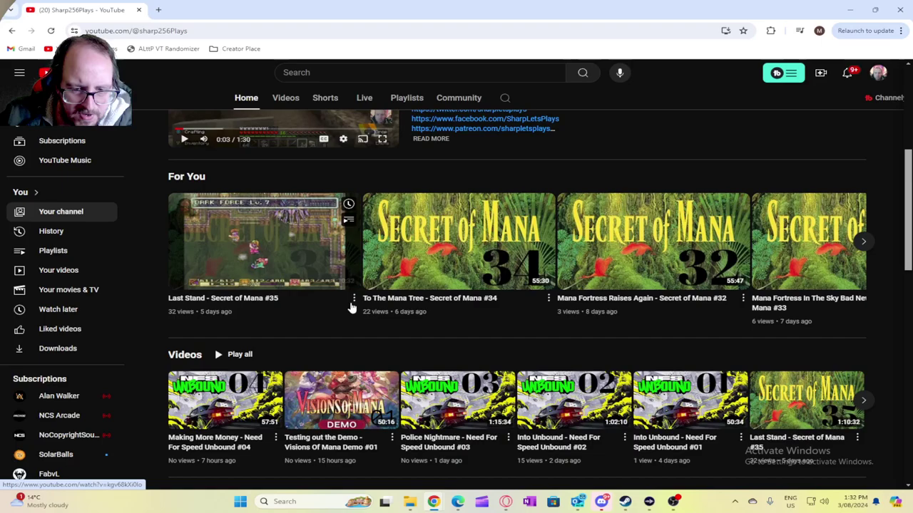
pyautogui.scroll(-1, 352, 308)
pyautogui.scroll(-1, 352, 307)
pyautogui.scroll(1, 351, 307)
pyautogui.scroll(2, 352, 307)
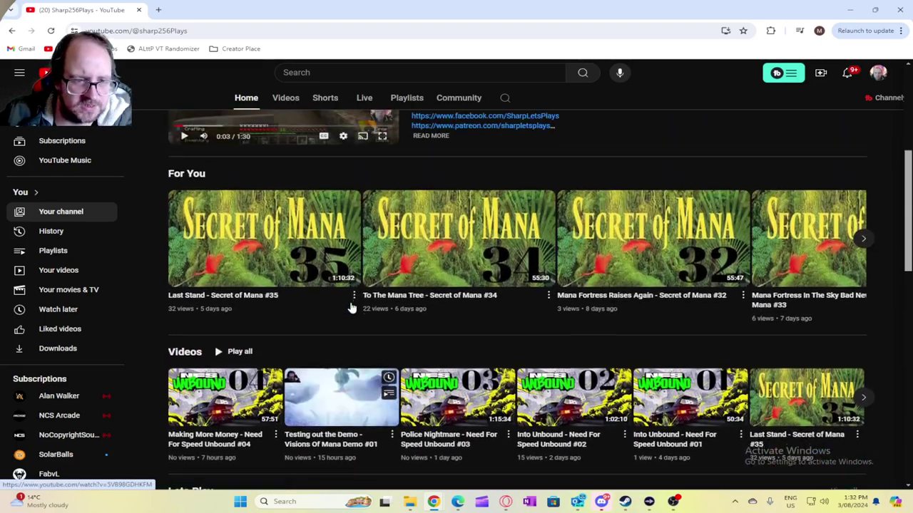
pyautogui.scroll(1, 352, 307)
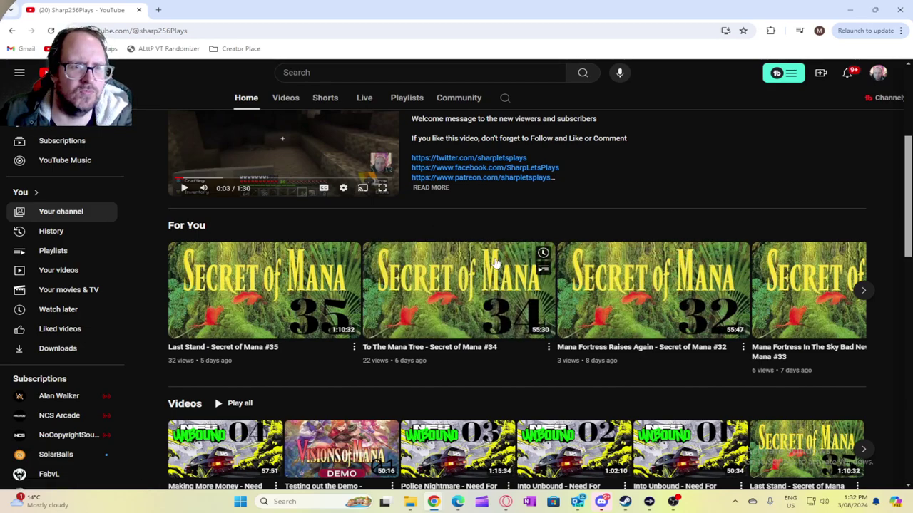
pyautogui.scroll(2, 513, 268)
pyautogui.scroll(2, 514, 268)
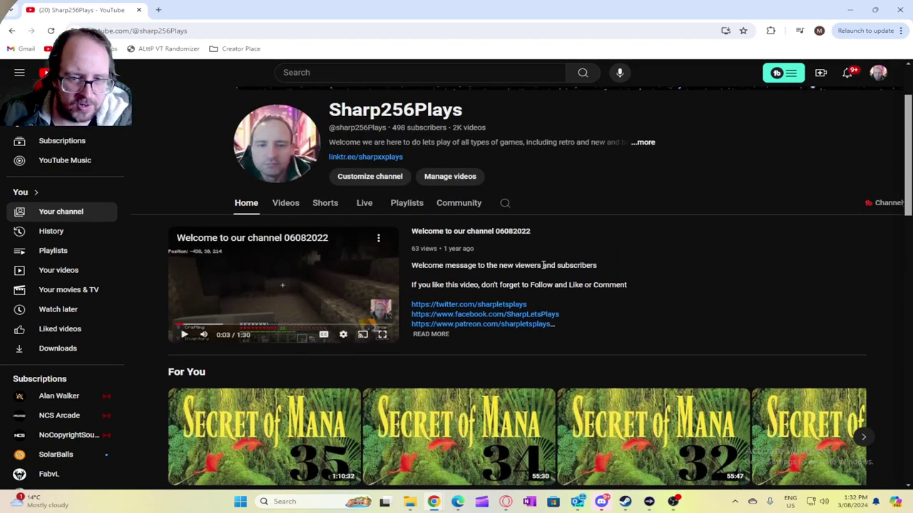
pyautogui.scroll(-1, 571, 280)
pyautogui.scroll(-1, 572, 282)
pyautogui.scroll(-1, 573, 284)
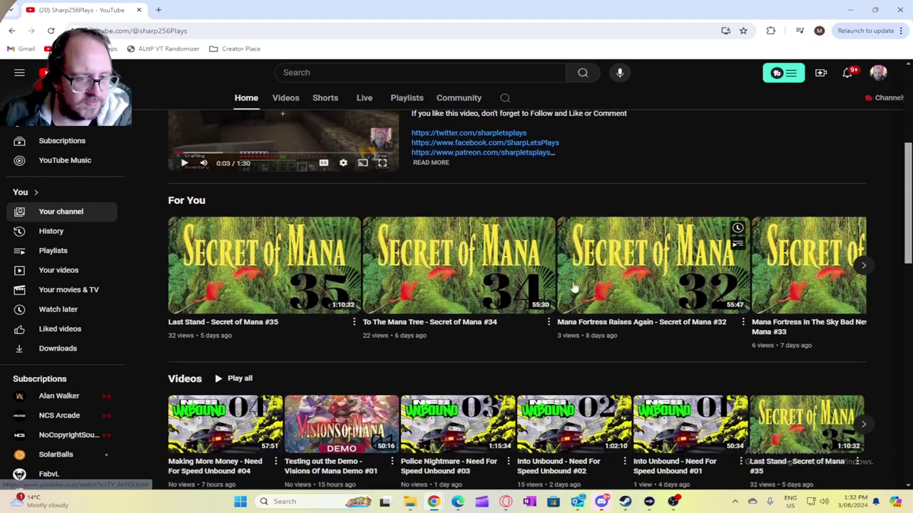
pyautogui.scroll(-1, 575, 285)
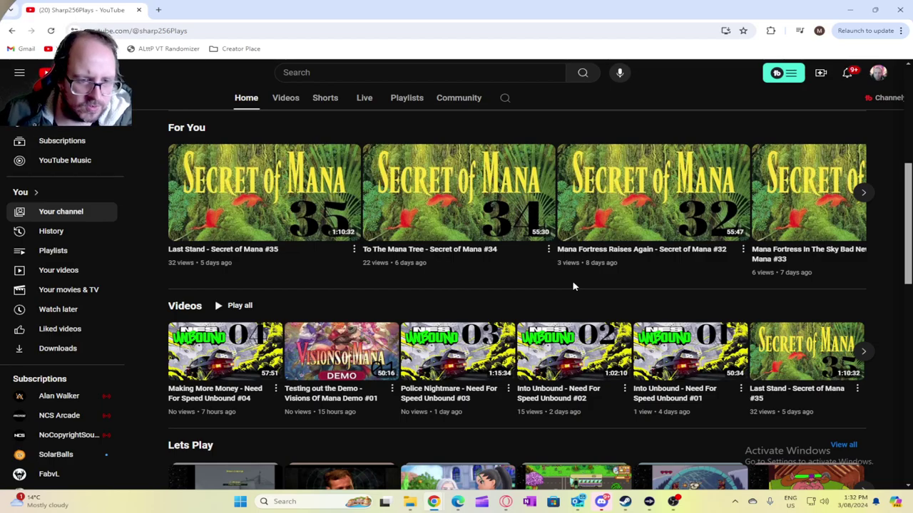
pyautogui.scroll(2, 574, 287)
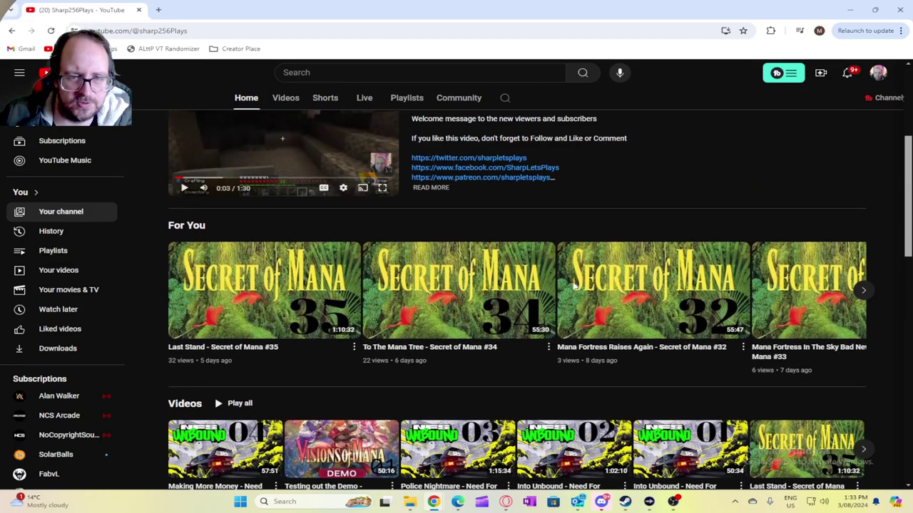
pyautogui.scroll(-1, 573, 287)
pyautogui.scroll(-1, 574, 287)
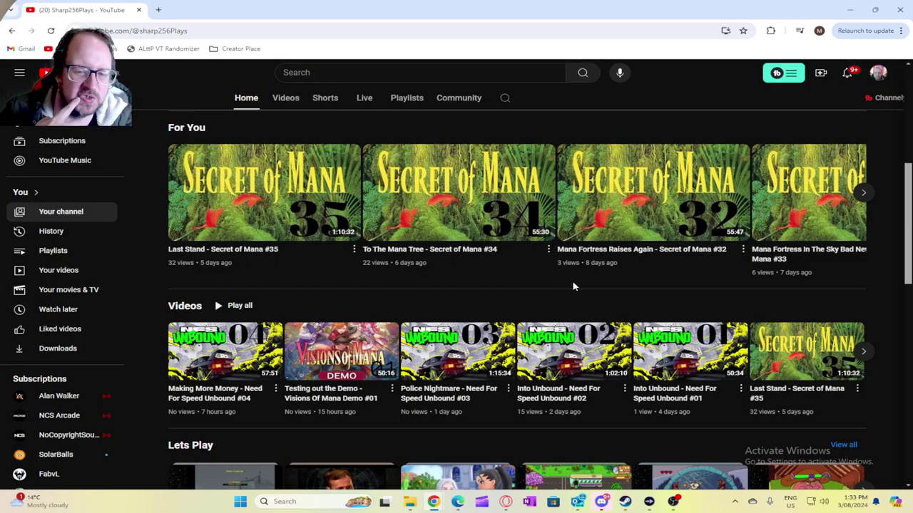
pyautogui.scroll(1, 567, 270)
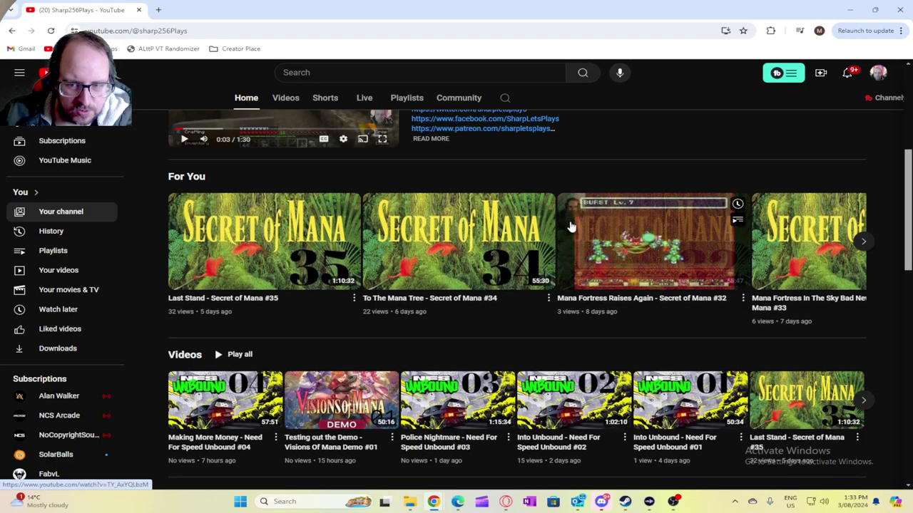
pyautogui.scroll(-1, 354, 271)
pyautogui.scroll(-1, 250, 303)
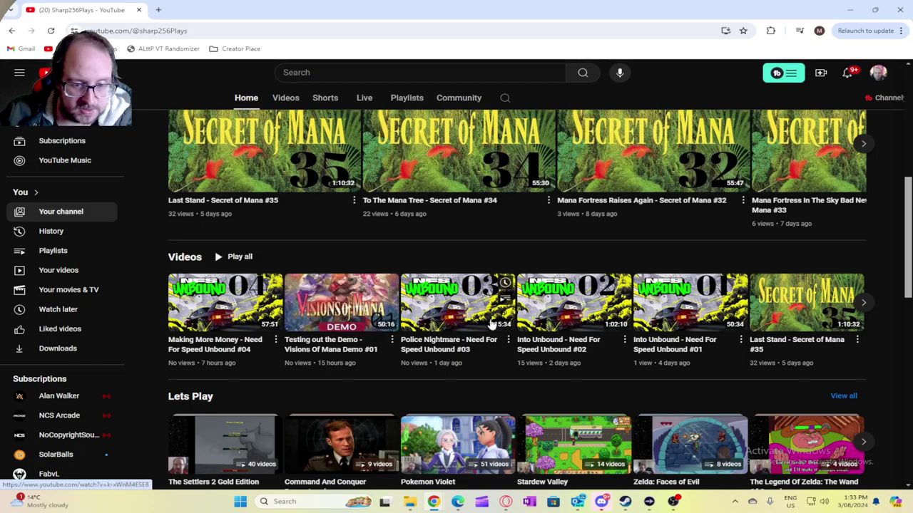
pyautogui.scroll(-1, 343, 316)
pyautogui.scroll(-1, 428, 324)
pyautogui.scroll(-1, 371, 322)
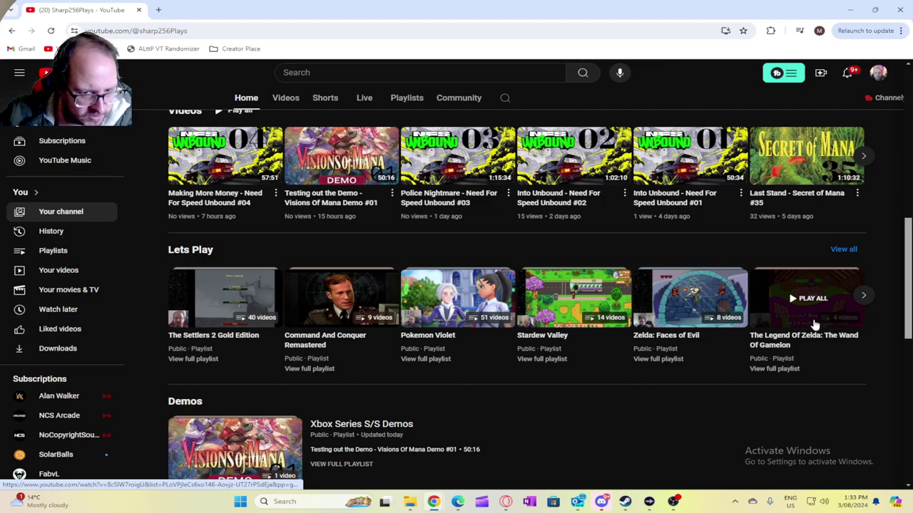
pyautogui.scroll(-1, 813, 325)
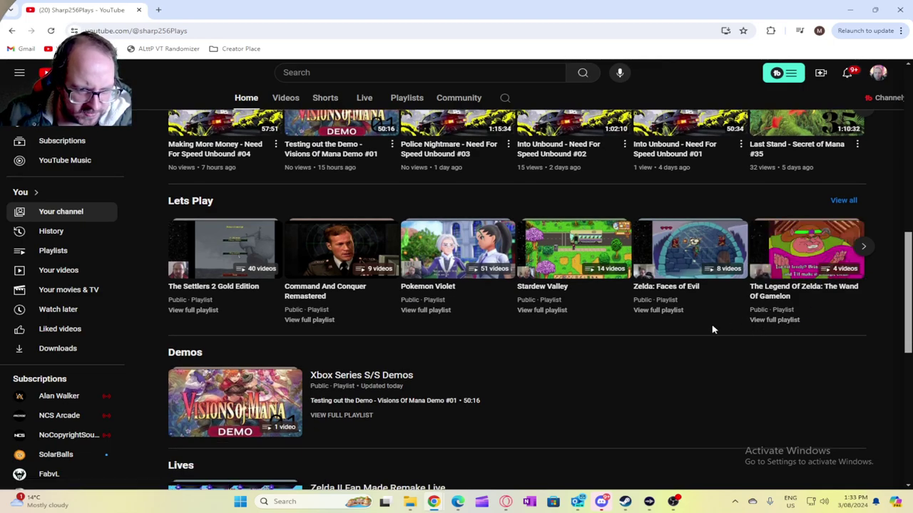
pyautogui.moveTo(573, 297)
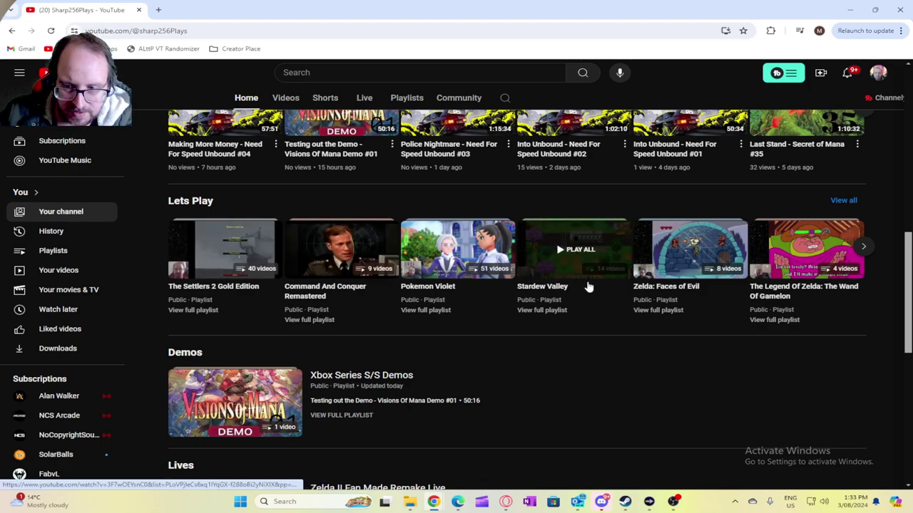
pyautogui.scroll(-1, 691, 308)
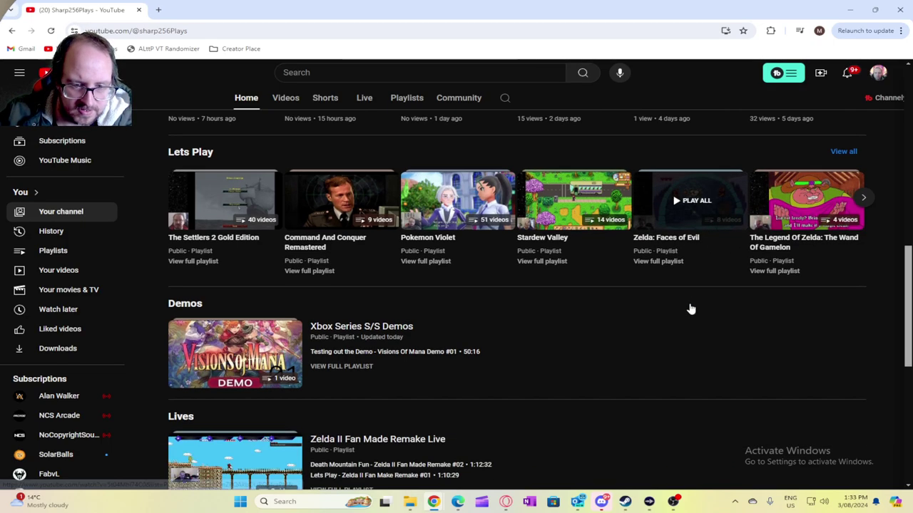
pyautogui.scroll(-2, 690, 308)
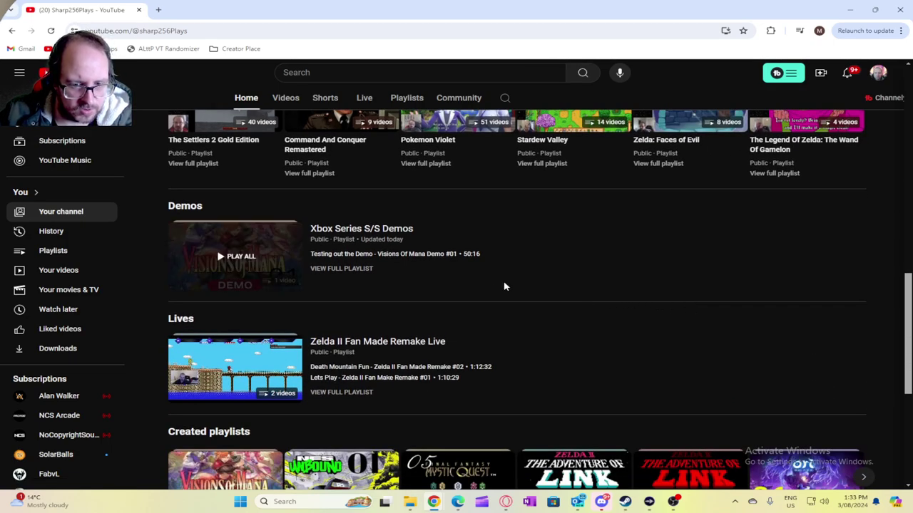
pyautogui.scroll(-2, 403, 262)
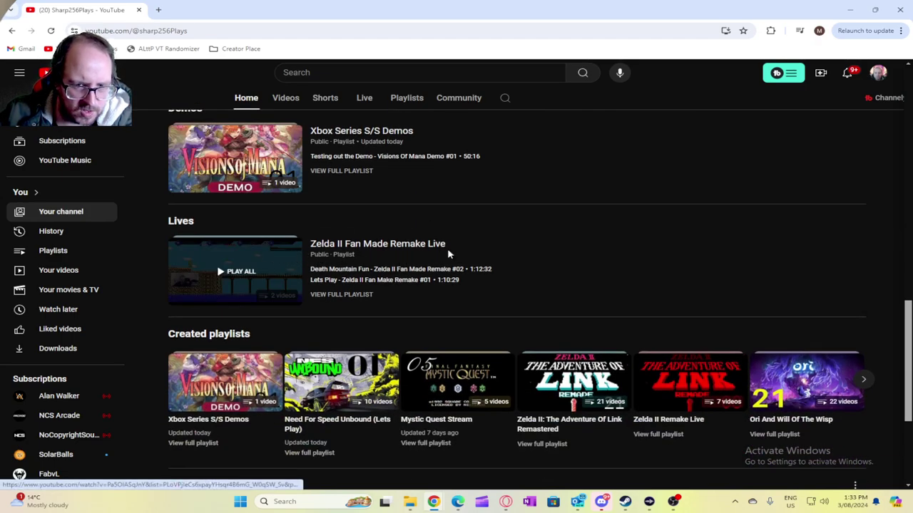
pyautogui.scroll(-1, 637, 284)
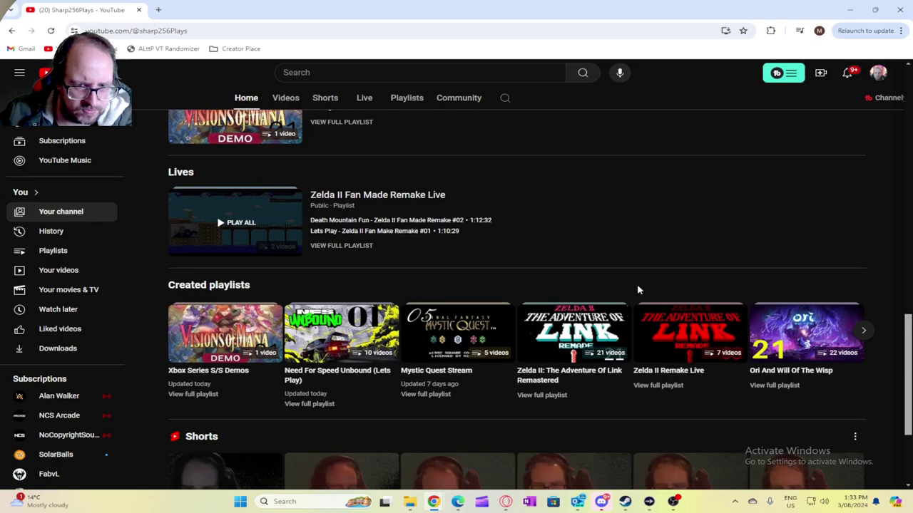
pyautogui.scroll(1, 463, 265)
pyautogui.scroll(1, 428, 262)
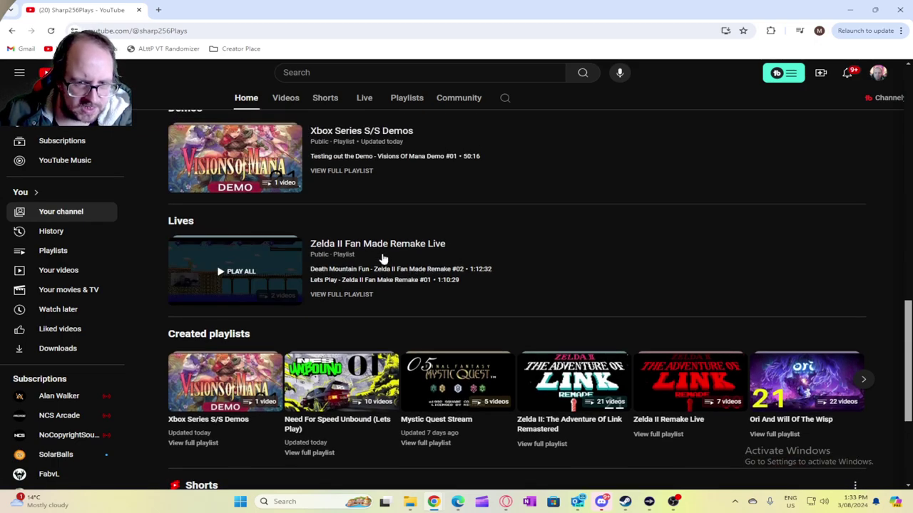
pyautogui.scroll(-1, 403, 262)
pyautogui.scroll(-1, 409, 269)
pyautogui.scroll(-2, 409, 269)
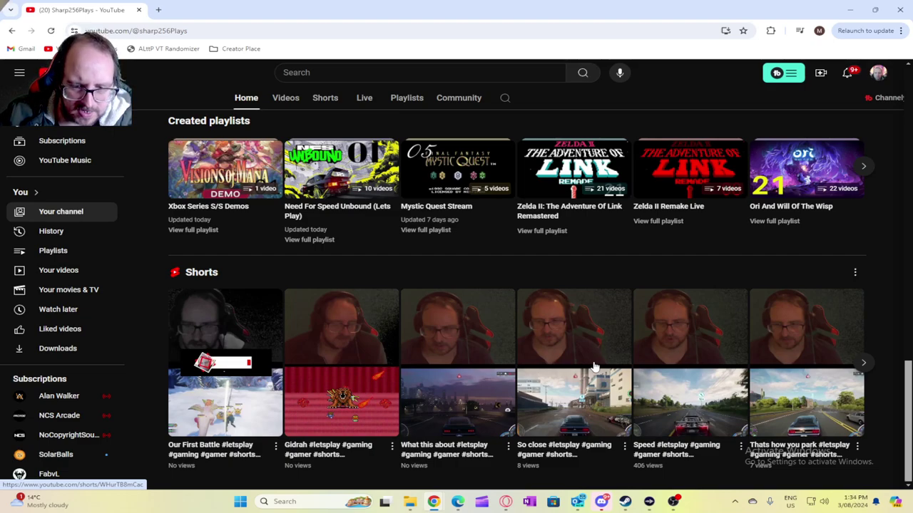
pyautogui.scroll(2, 594, 366)
pyautogui.scroll(1, 594, 367)
pyautogui.scroll(2, 594, 367)
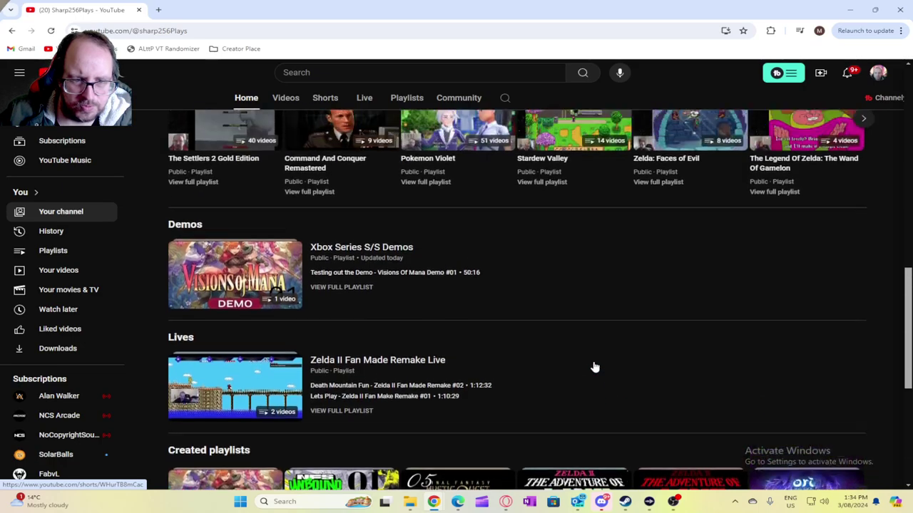
pyautogui.scroll(2, 594, 366)
pyautogui.scroll(2, 594, 366)
pyautogui.scroll(2, 594, 367)
pyautogui.scroll(2, 595, 366)
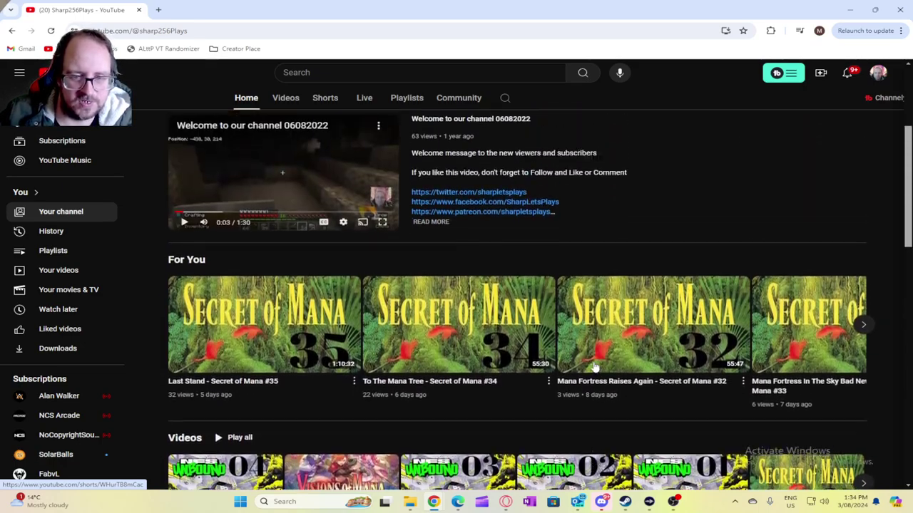
pyautogui.scroll(-2, 595, 367)
pyautogui.scroll(-2, 595, 367)
pyautogui.scroll(-2, 595, 366)
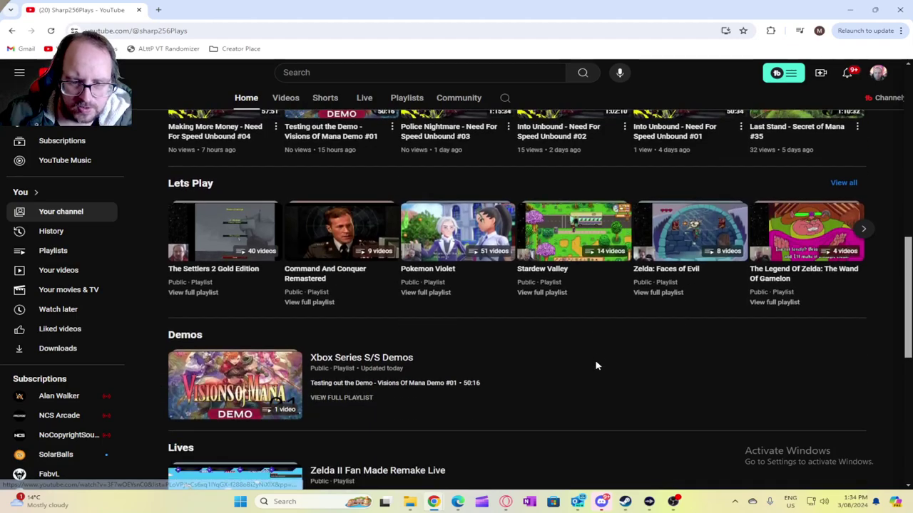
pyautogui.scroll(-1, 596, 366)
pyautogui.scroll(-2, 596, 366)
pyautogui.scroll(1, 597, 366)
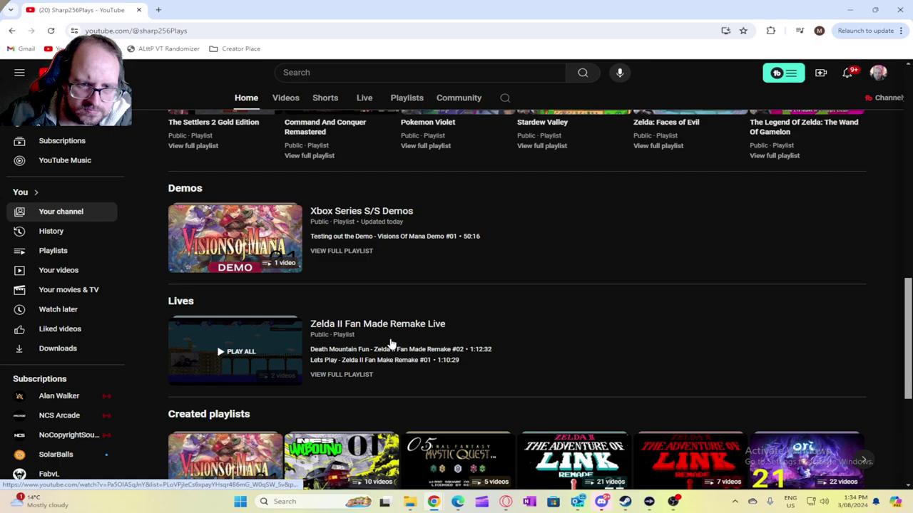
pyautogui.scroll(1, 388, 346)
pyautogui.scroll(-1, 390, 344)
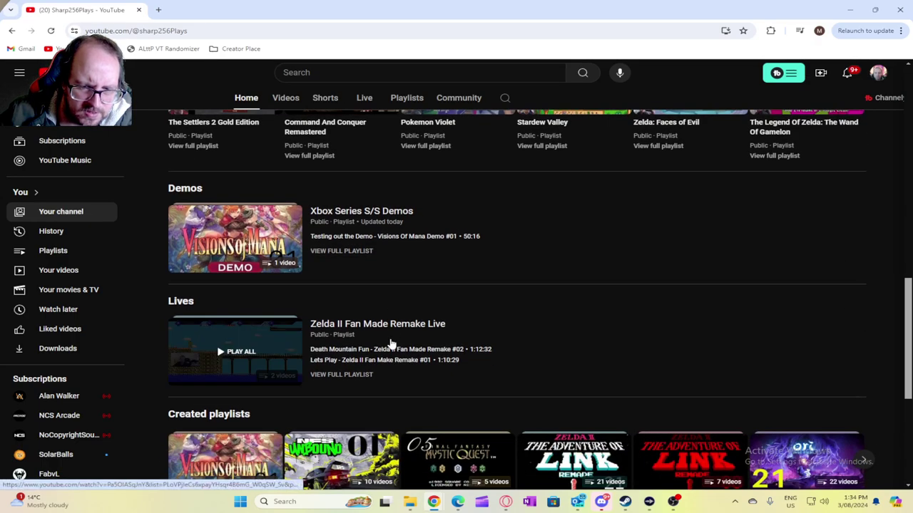
pyautogui.scroll(-1, 391, 344)
pyautogui.scroll(1, 391, 344)
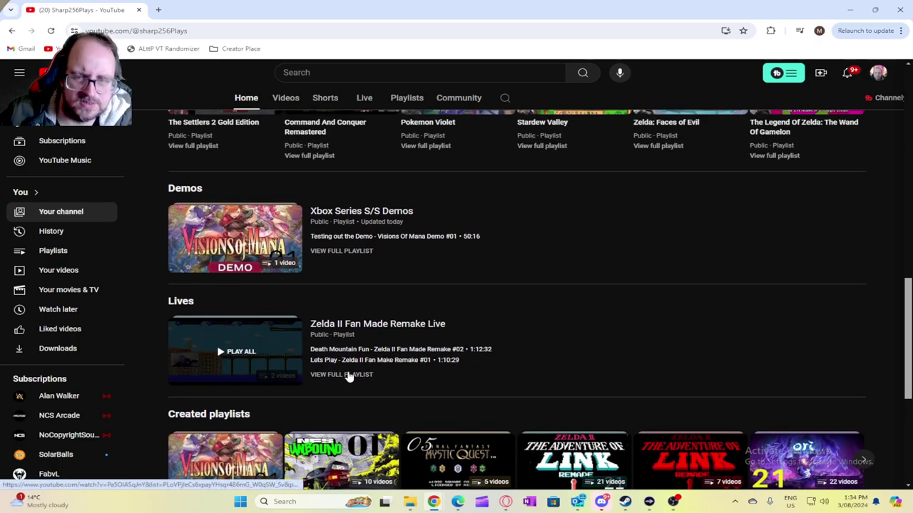
# Drag the maximized YouTube window onto the other monitor
pyautogui.moveTo(598, 9); pyautogui.dragTo(456, 0)
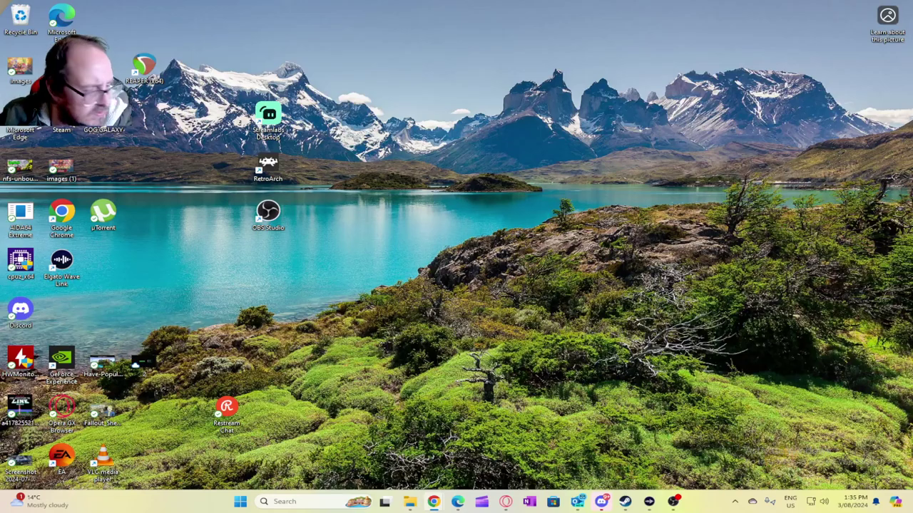
# Bring the Sharp256Plays channel page back full-screen and scroll down its shelves
pyautogui.click(433, 501)
pyautogui.doubleClick(298, 149)
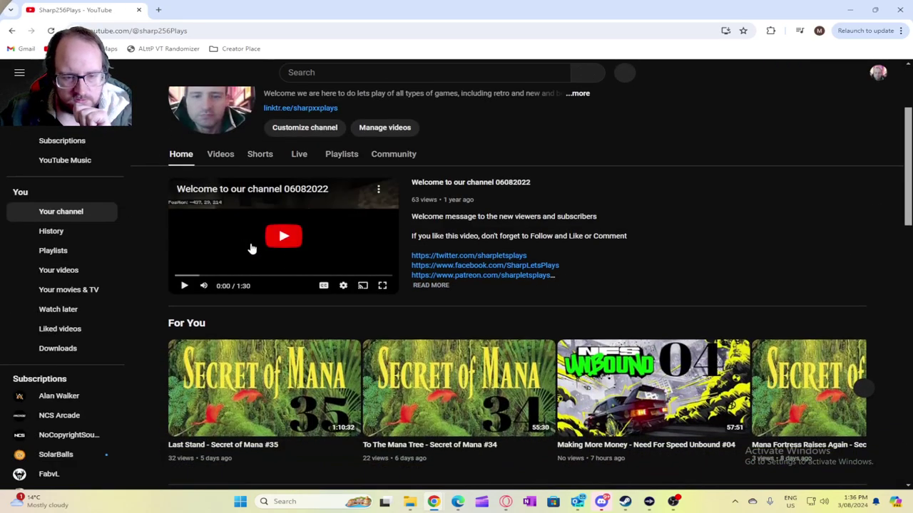
pyautogui.scroll(-2, 251, 247)
pyautogui.scroll(-3, 382, 303)
pyautogui.scroll(-2, 383, 303)
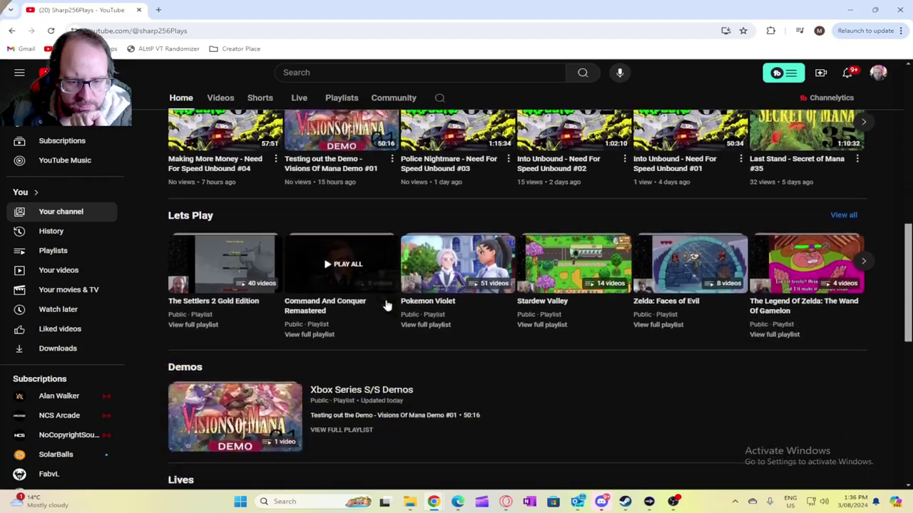
pyautogui.scroll(-2, 385, 304)
pyautogui.scroll(-1, 385, 304)
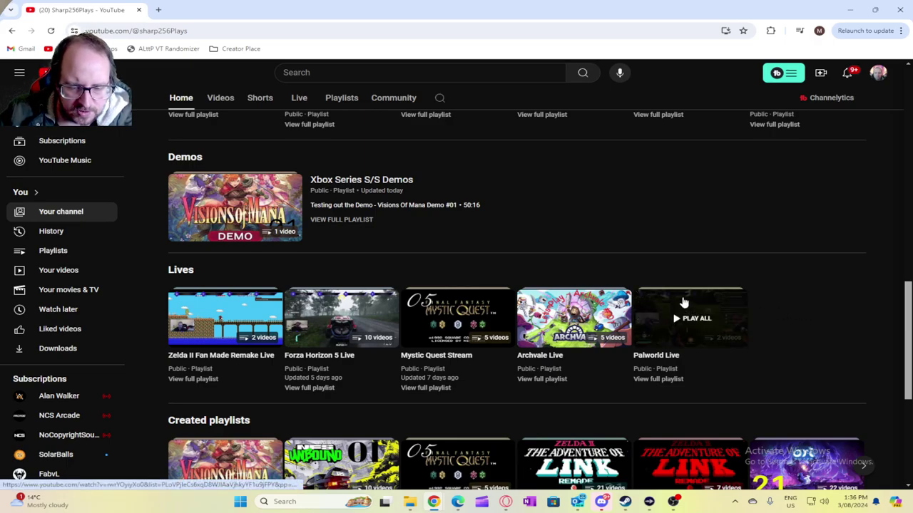
# Review the Lives section's five playlists, including Forza Horizon 5 Live and Palworld Live
pyautogui.scroll(-3, 684, 305)
pyautogui.scroll(1, 682, 302)
pyautogui.scroll(3, 683, 304)
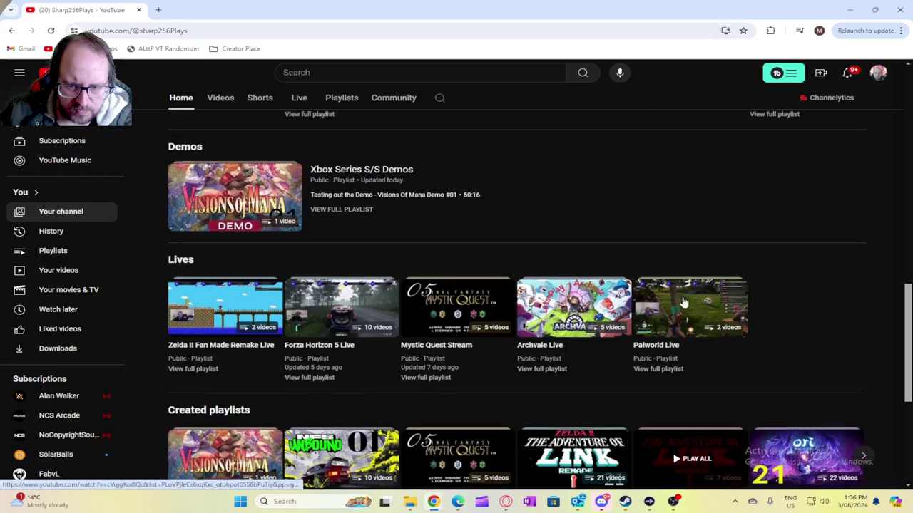
pyautogui.scroll(1, 686, 311)
pyautogui.scroll(-1, 692, 318)
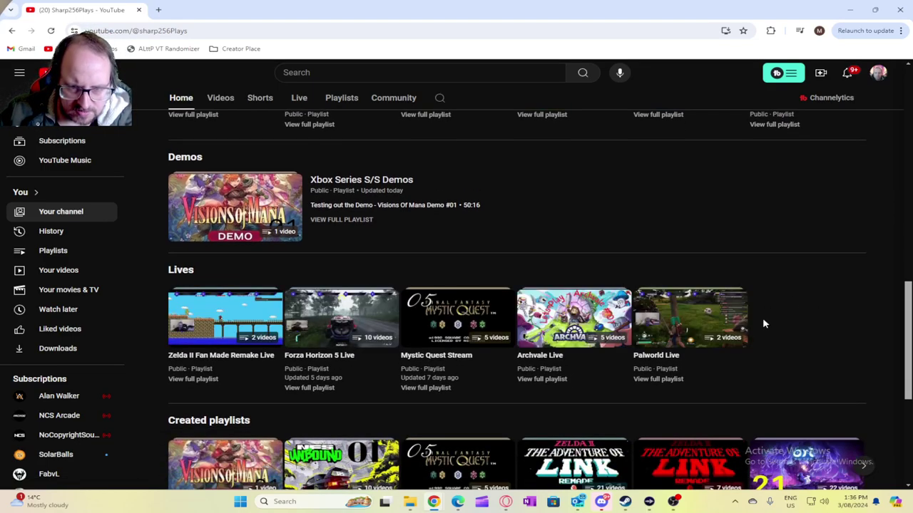
pyautogui.scroll(2, 764, 322)
pyautogui.scroll(2, 744, 326)
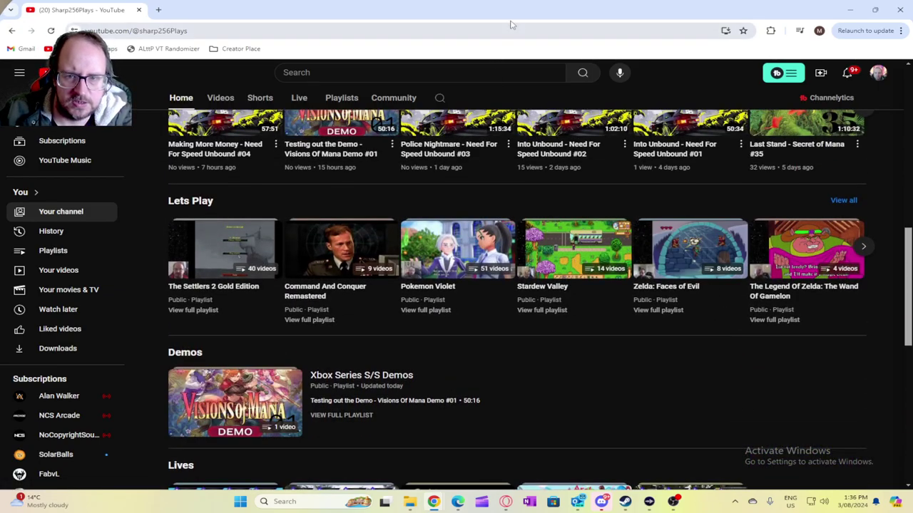
# Switch back to the browser and open the signed-in Sharp256 channel from the account menu
pyautogui.press('super+d')
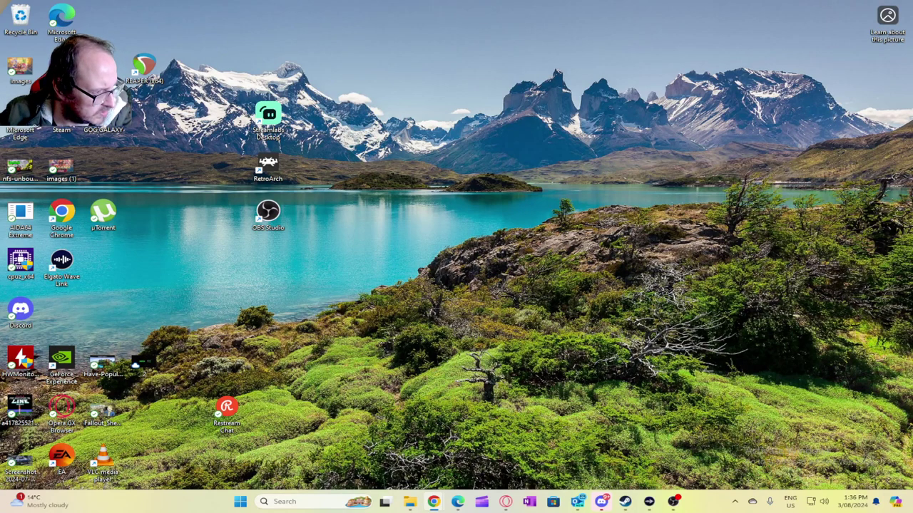
pyautogui.hotkey('alt', 'Tab')
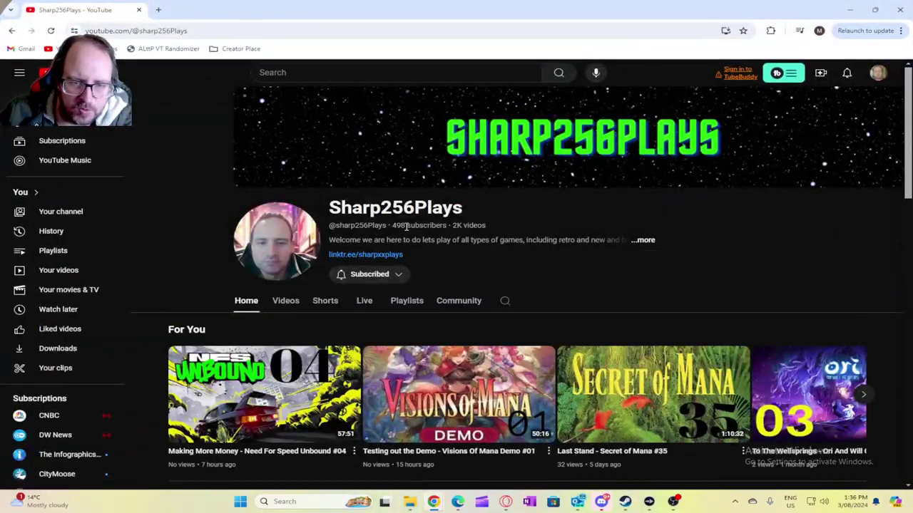
pyautogui.doubleClick(396, 226)
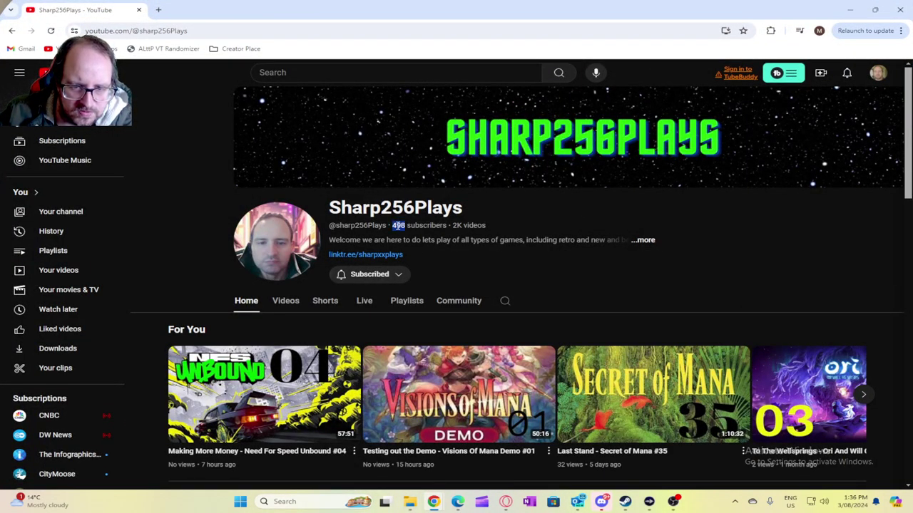
pyautogui.click(878, 74)
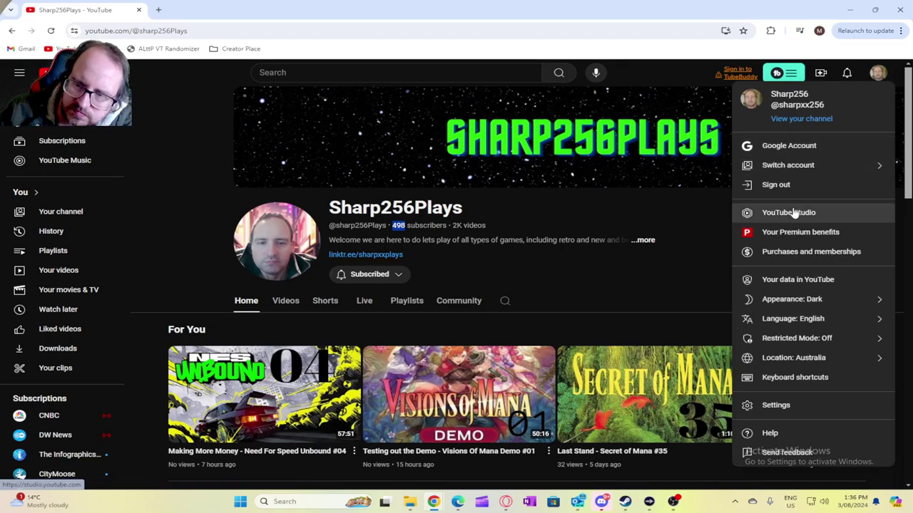
pyautogui.click(800, 119)
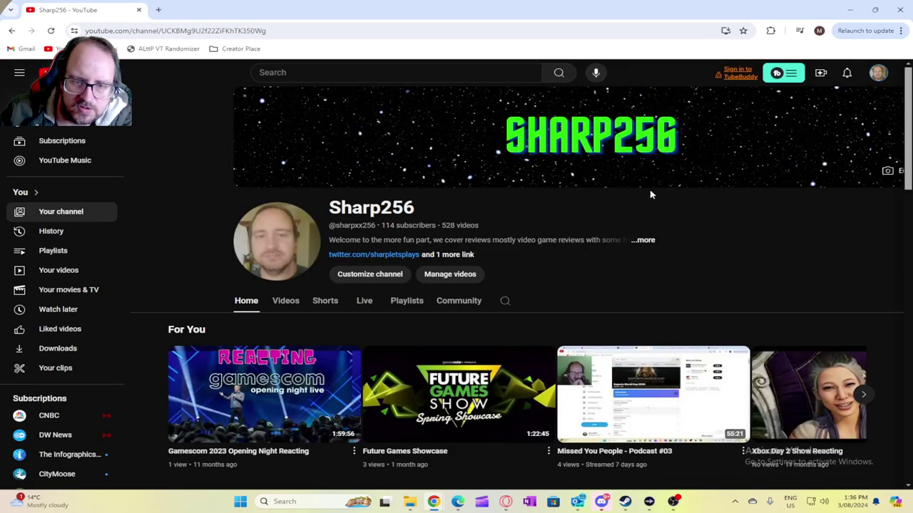
pyautogui.scroll(-2, 530, 235)
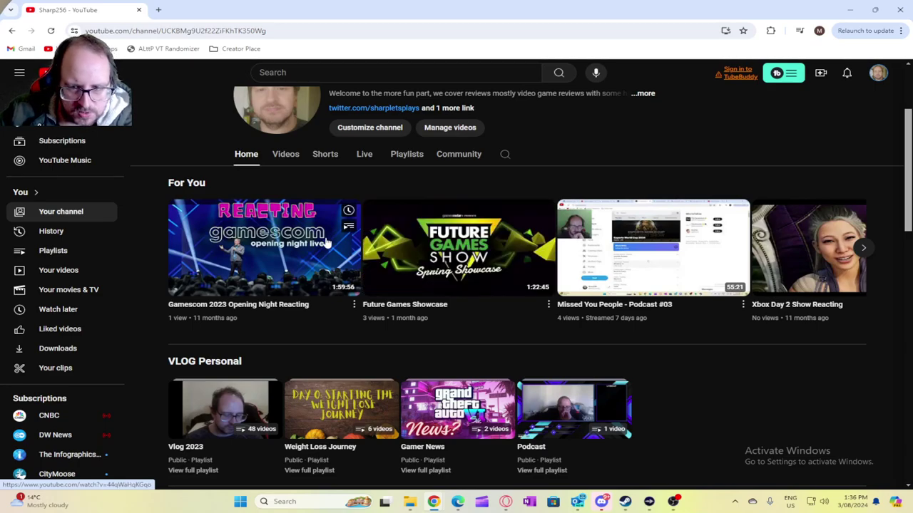
pyautogui.scroll(-2, 575, 288)
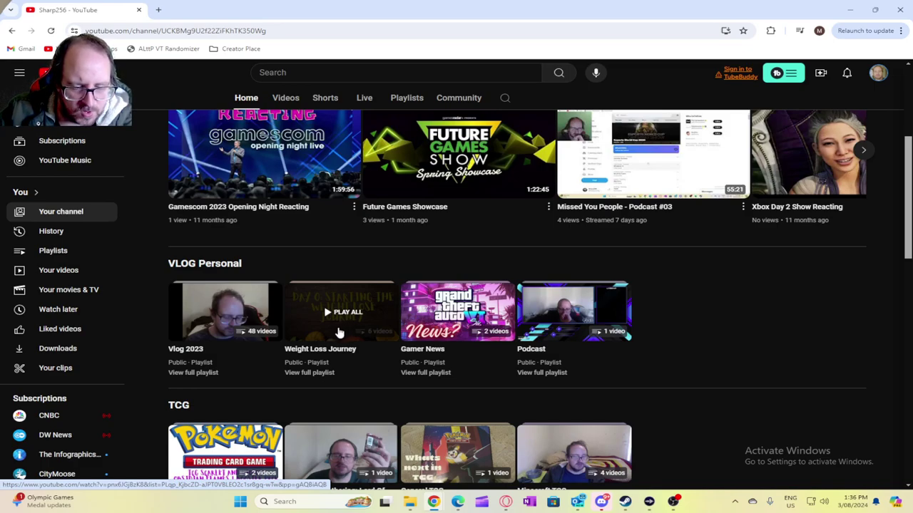
pyautogui.moveTo(457, 312)
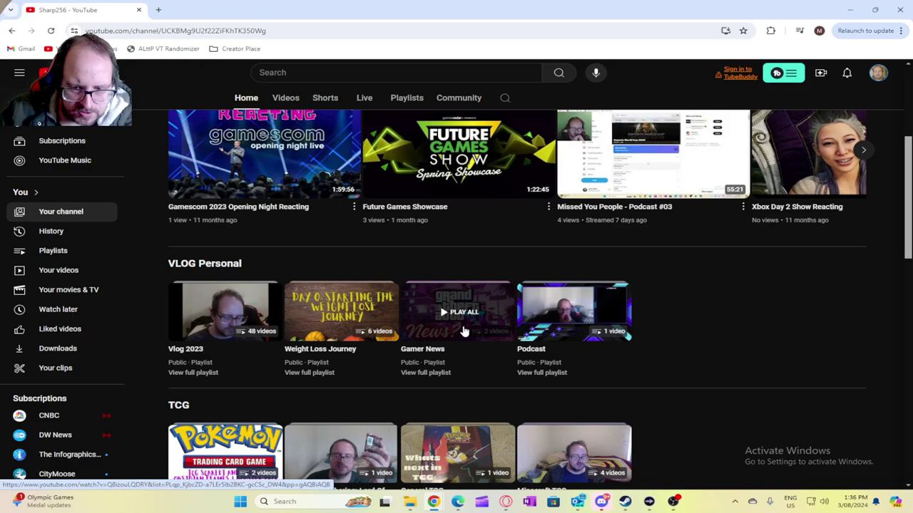
pyautogui.scroll(-1, 592, 321)
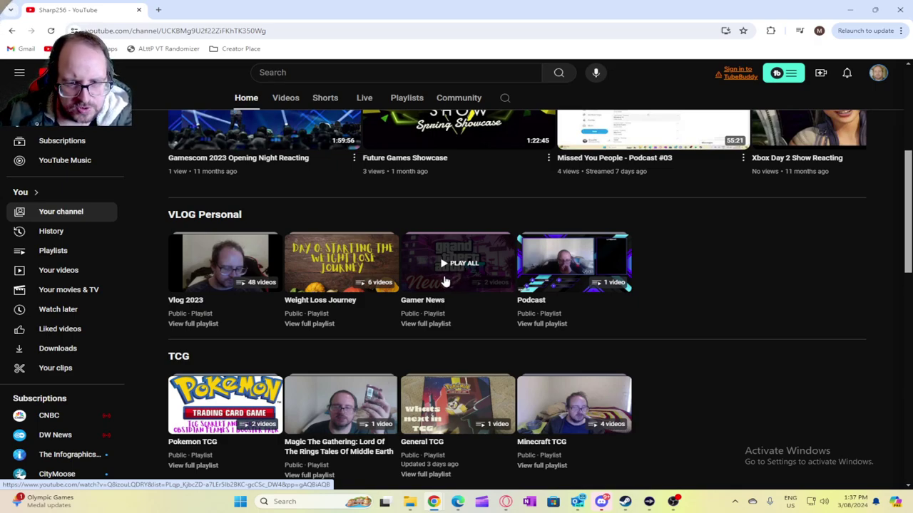
pyautogui.scroll(-1, 442, 284)
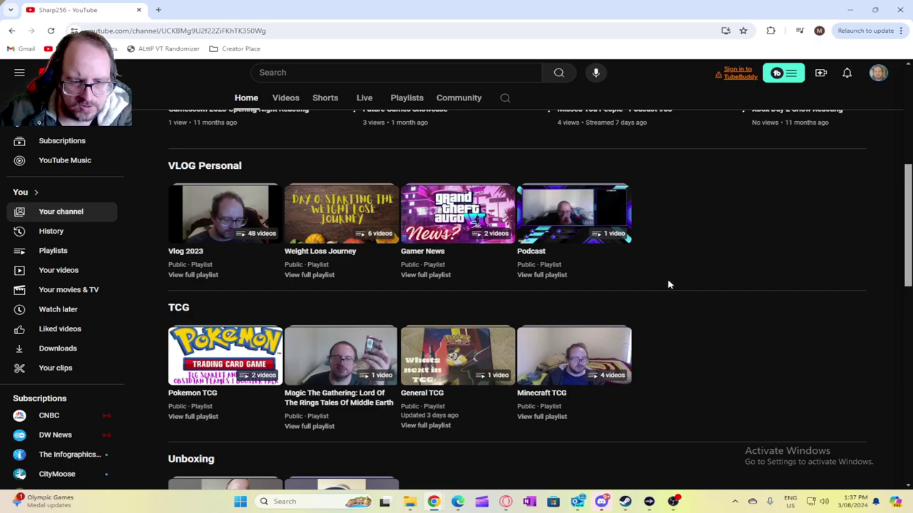
pyautogui.scroll(-2, 662, 282)
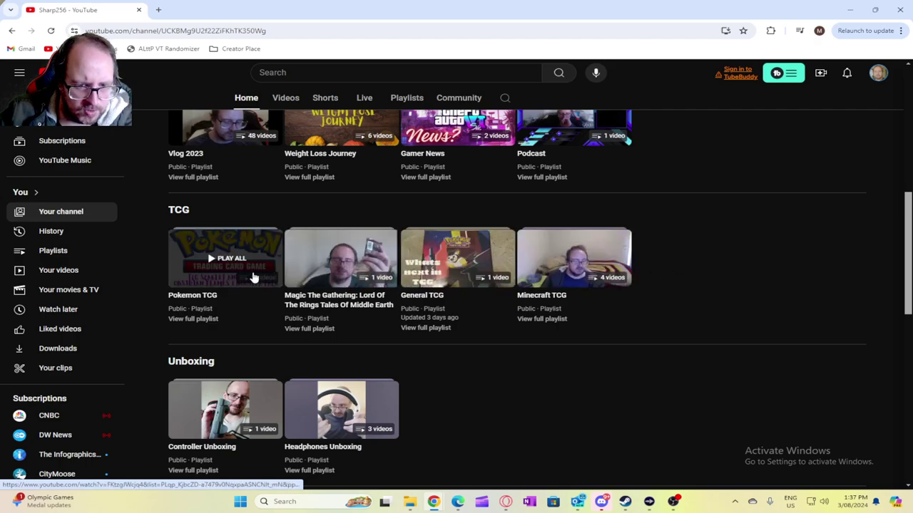
pyautogui.moveTo(574, 355)
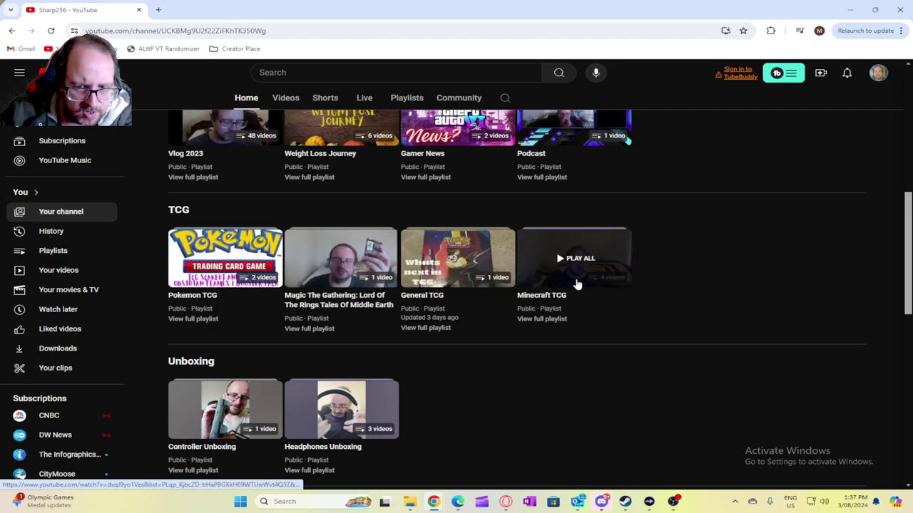
pyautogui.scroll(-2, 721, 270)
pyautogui.scroll(-1, 685, 278)
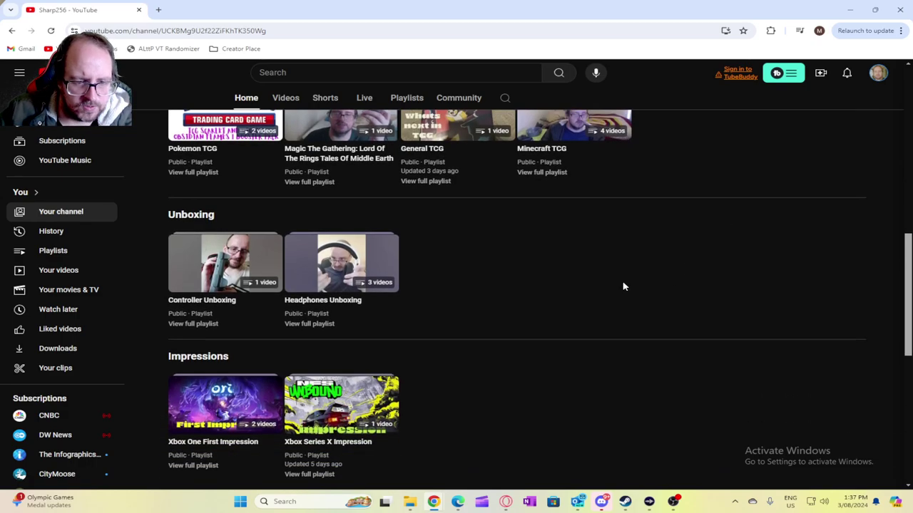
pyautogui.scroll(-1, 571, 282)
pyautogui.scroll(-2, 296, 262)
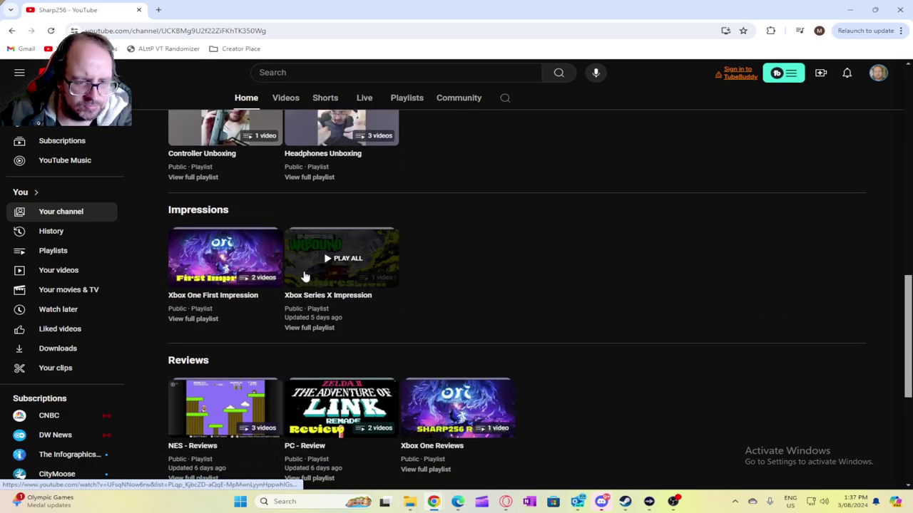
pyautogui.scroll(-2, 305, 278)
pyautogui.scroll(-1, 309, 294)
pyautogui.scroll(-2, 311, 300)
pyautogui.scroll(-1, 585, 318)
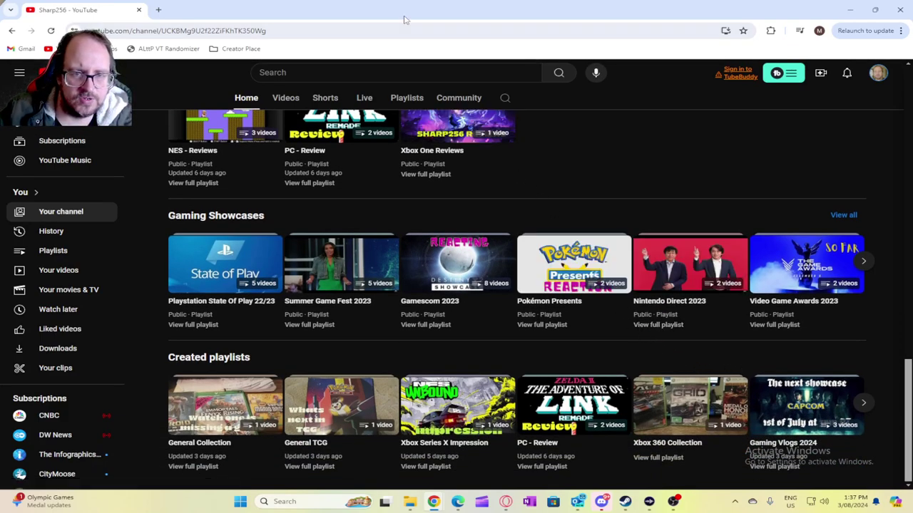
pyautogui.moveTo(403, 21); pyautogui.dragTo(14, 142)
pyautogui.press('super+d')
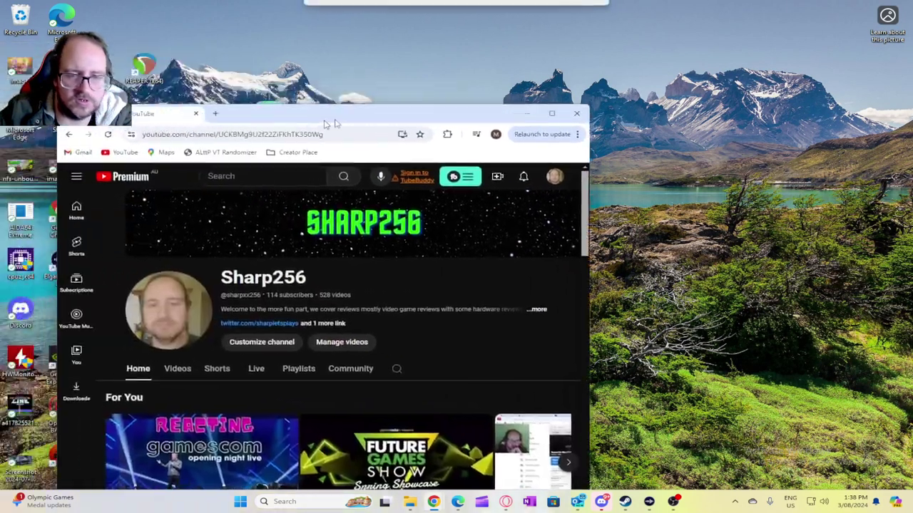
pyautogui.moveTo(326, 117); pyautogui.dragTo(352, 3)
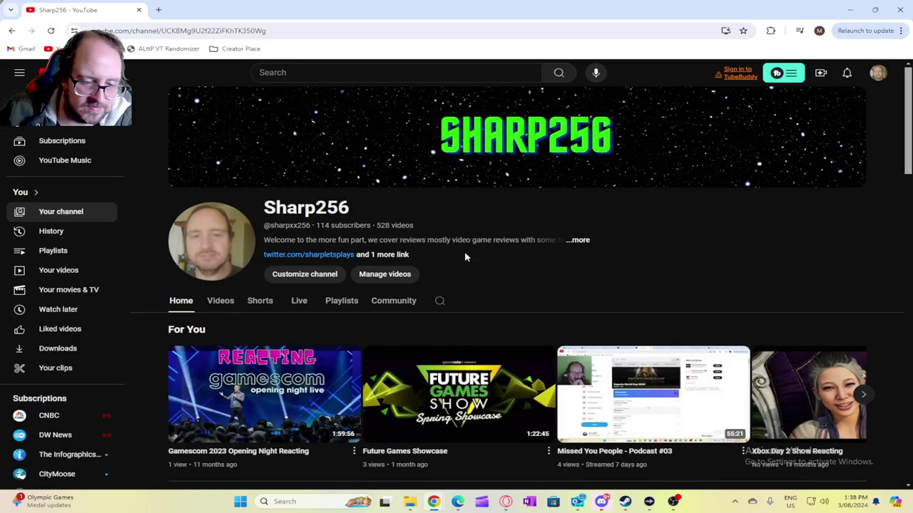
pyautogui.scroll(-3, 460, 260)
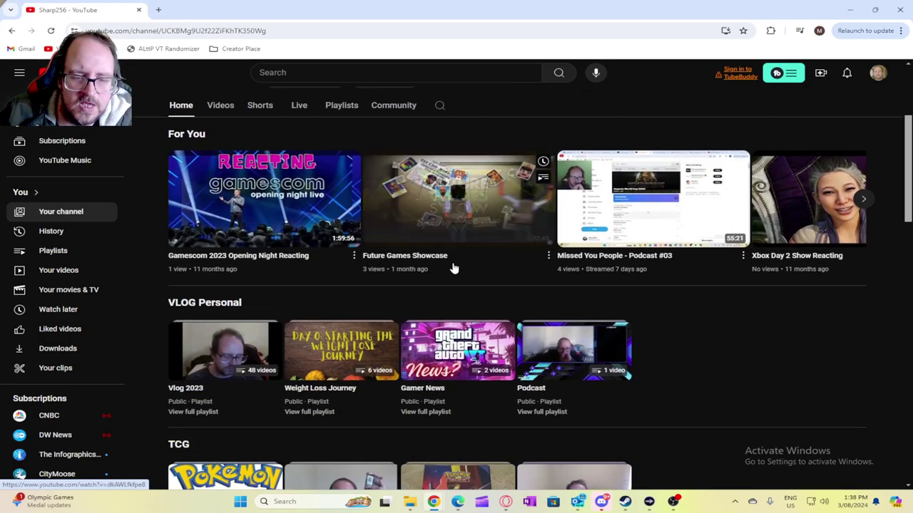
pyautogui.scroll(-1, 453, 268)
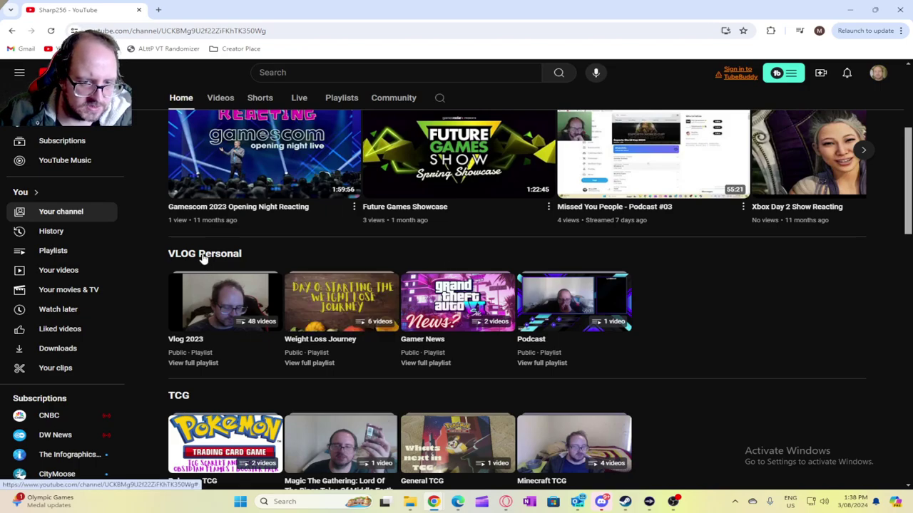
pyautogui.moveTo(574, 302)
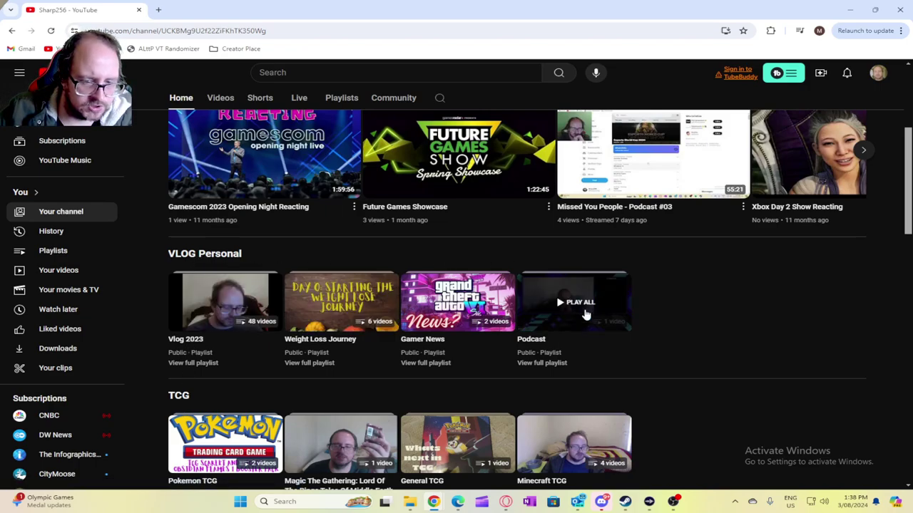
pyautogui.scroll(3, 235, 349)
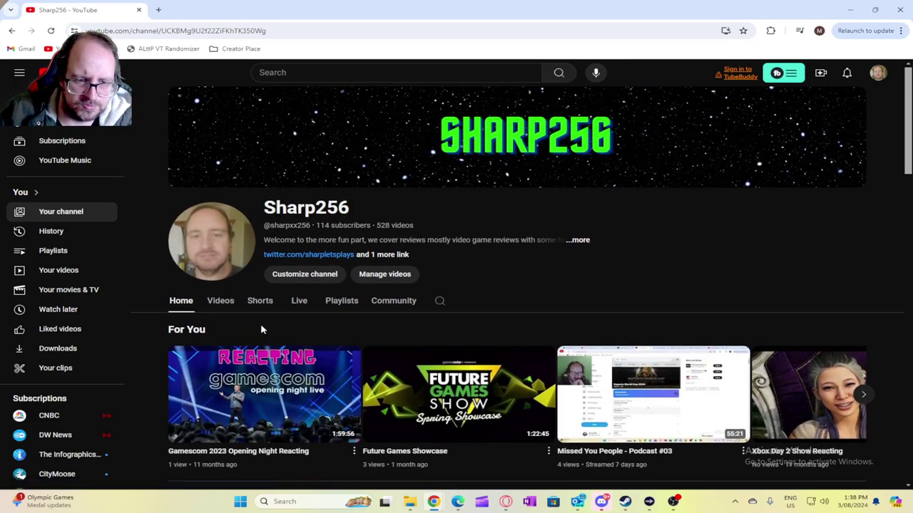
pyautogui.scroll(-1, 293, 322)
pyautogui.scroll(-3, 292, 322)
pyautogui.scroll(-1, 296, 322)
pyautogui.scroll(-1, 299, 322)
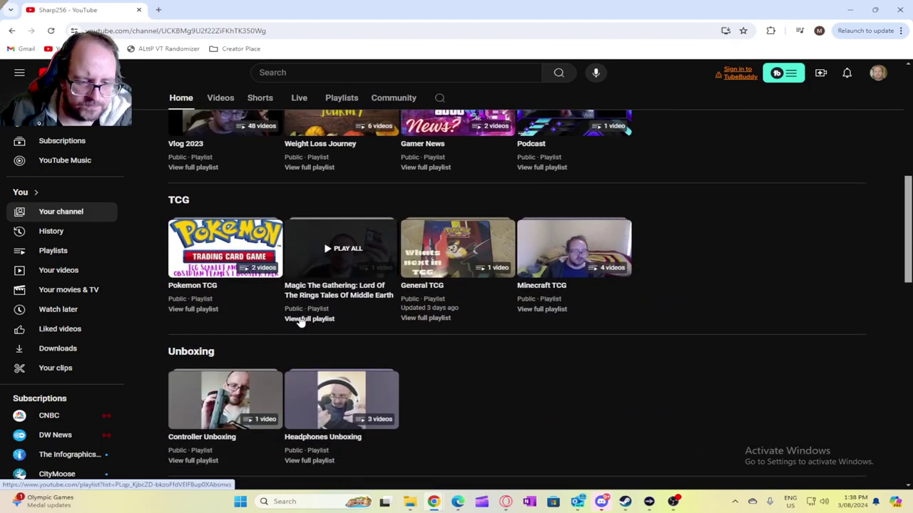
pyautogui.scroll(2, 299, 322)
pyautogui.scroll(2, 300, 322)
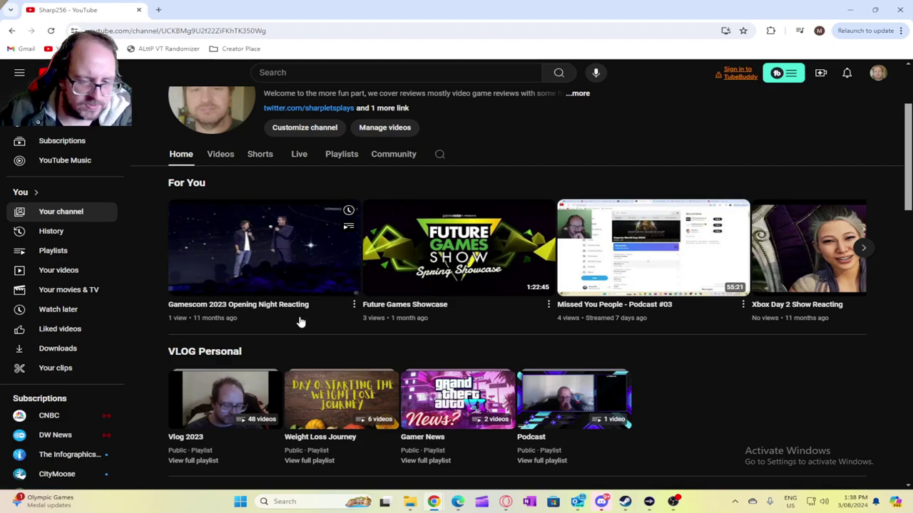
pyautogui.scroll(-1, 301, 322)
pyautogui.scroll(-1, 301, 322)
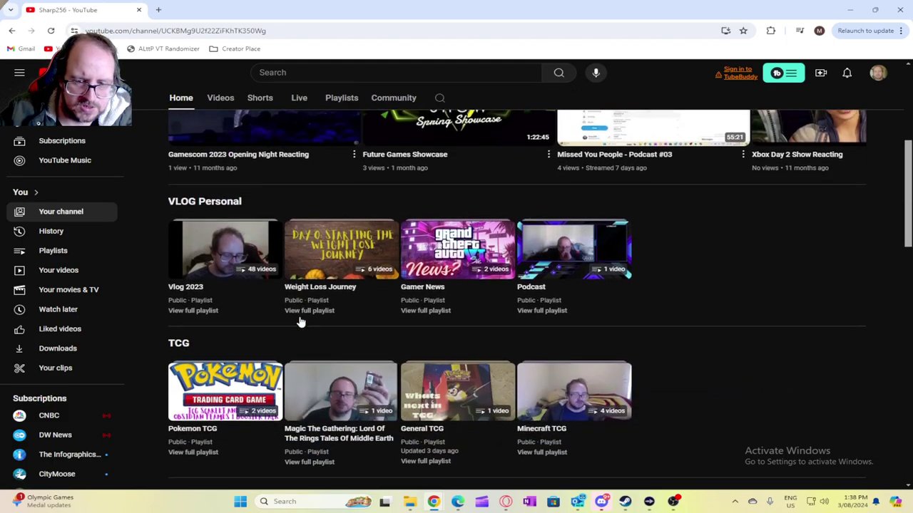
pyautogui.scroll(-2, 301, 323)
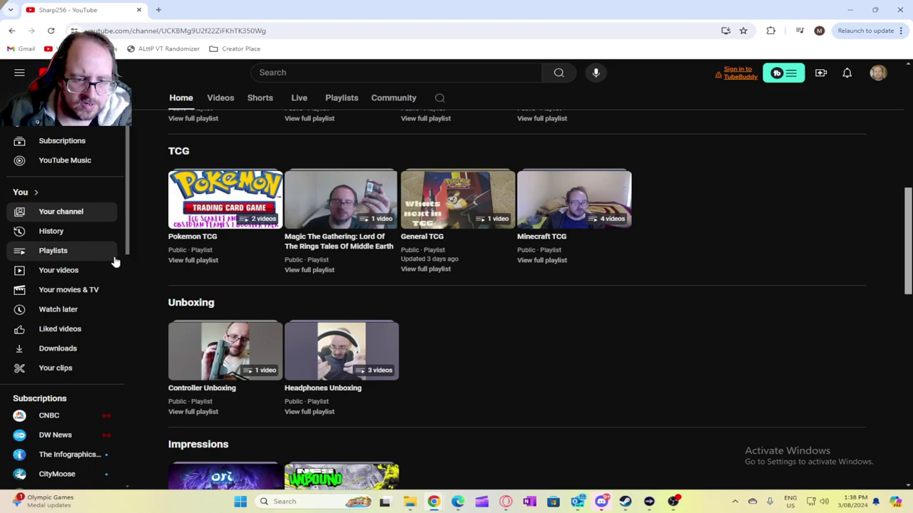
pyautogui.scroll(-2, 376, 284)
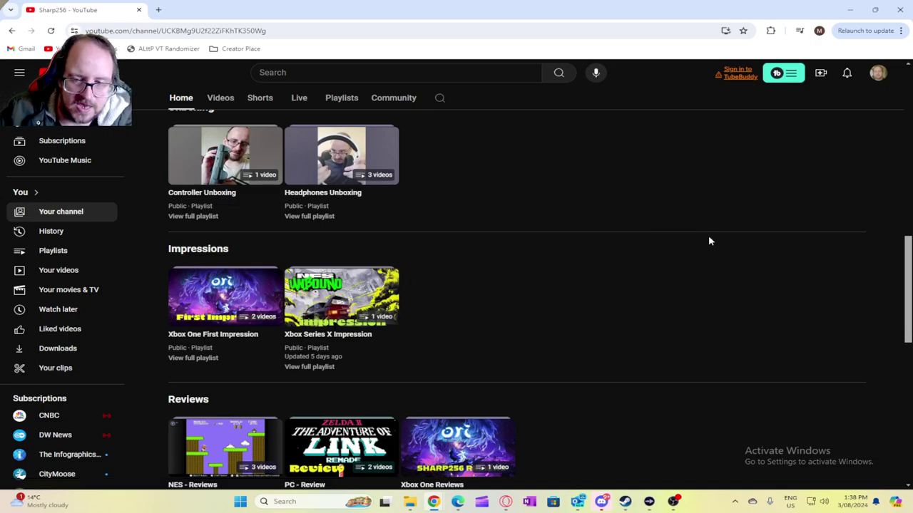
pyautogui.scroll(2, 803, 261)
pyautogui.scroll(3, 803, 261)
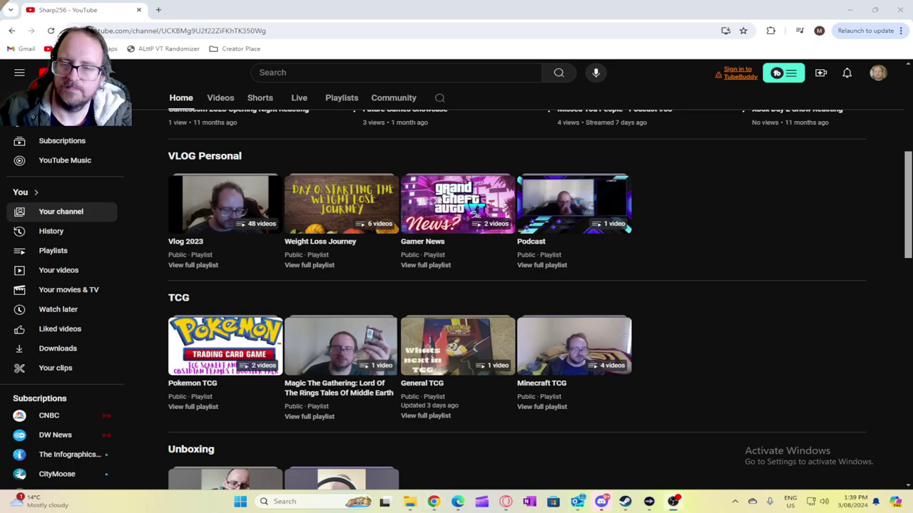
# Minimize the Sharp256 channel browser window to return to the desktop
pyautogui.click(848, 8)
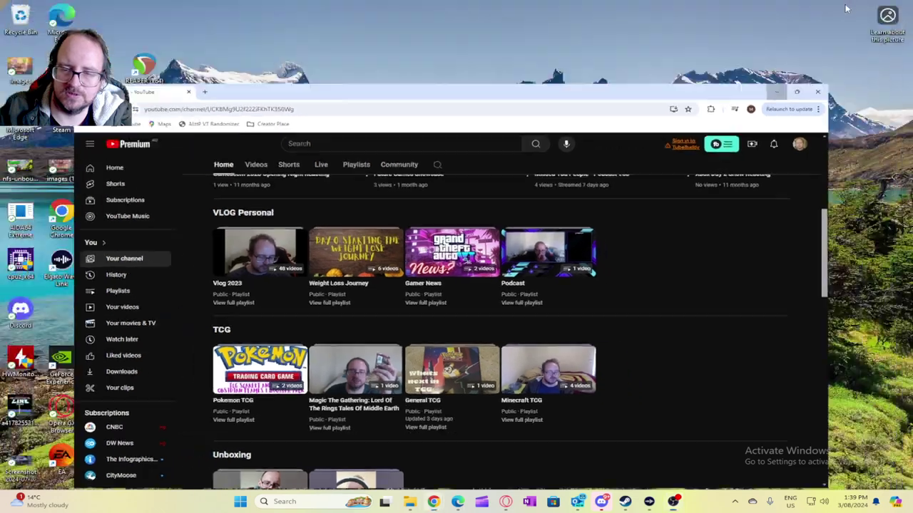